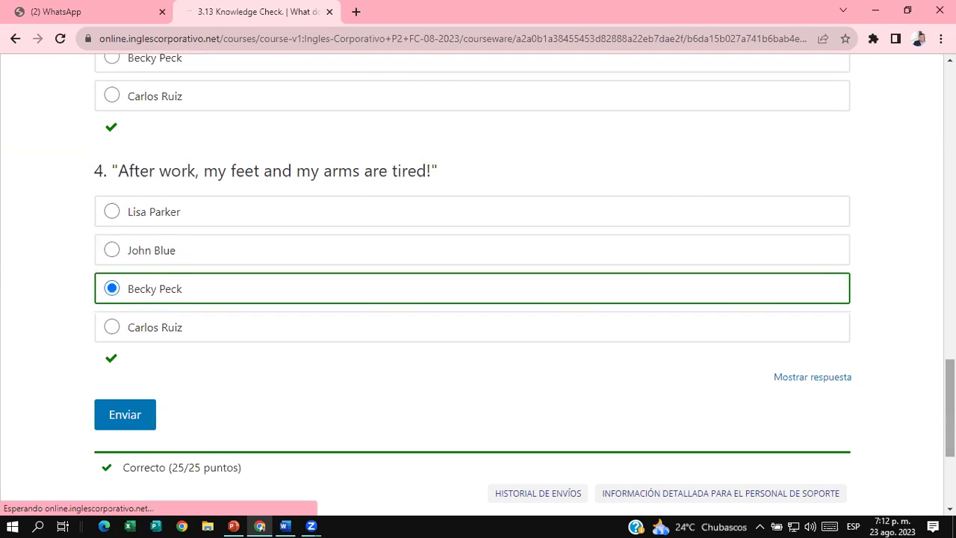
Advance from the 3.13 Knowledge Check to the A. Listening exercise of the Midterm.
{"action": "scroll", "coordinate": [478, 283], "scroll_direction": "down", "scroll_amount": 2}
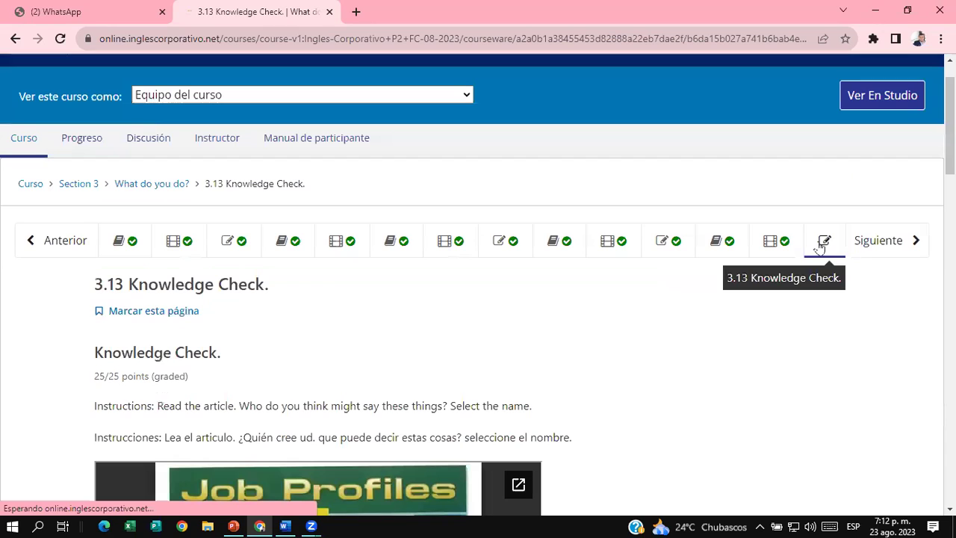
{"action": "left_click", "coordinate": [919, 248]}
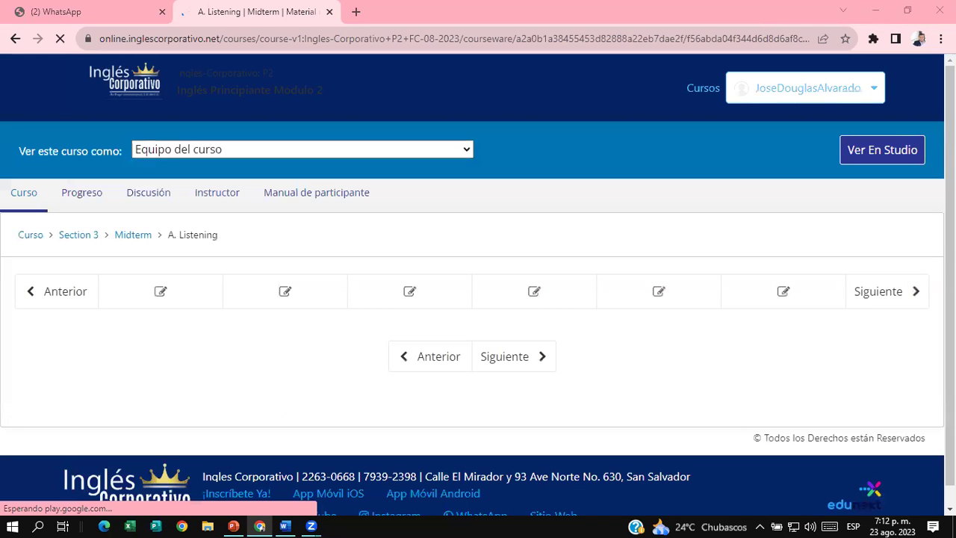
{"action": "scroll", "coordinate": [391, 209], "scroll_direction": "down", "scroll_amount": 1}
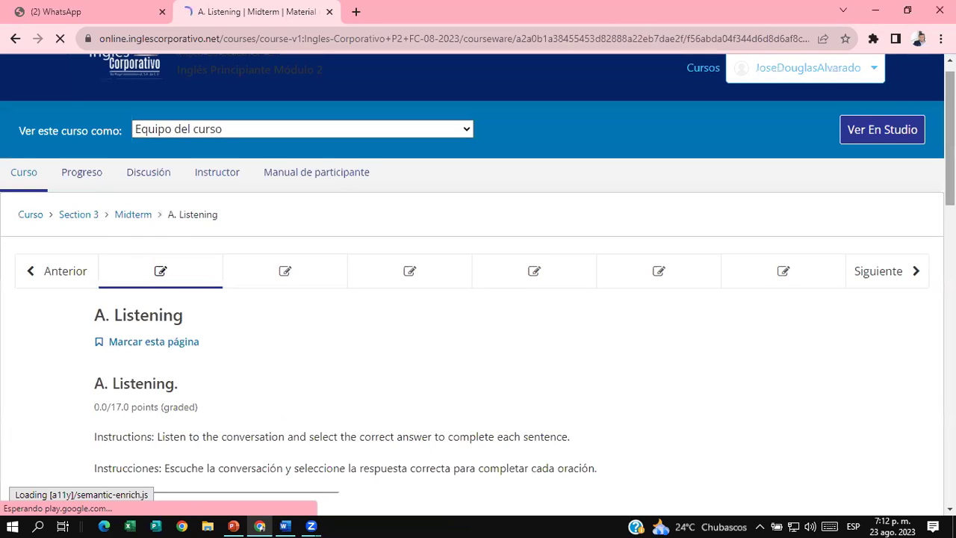
{"action": "scroll", "coordinate": [445, 291], "scroll_direction": "down", "scroll_amount": 2}
{"action": "scroll", "coordinate": [445, 292], "scroll_direction": "up", "scroll_amount": 2}
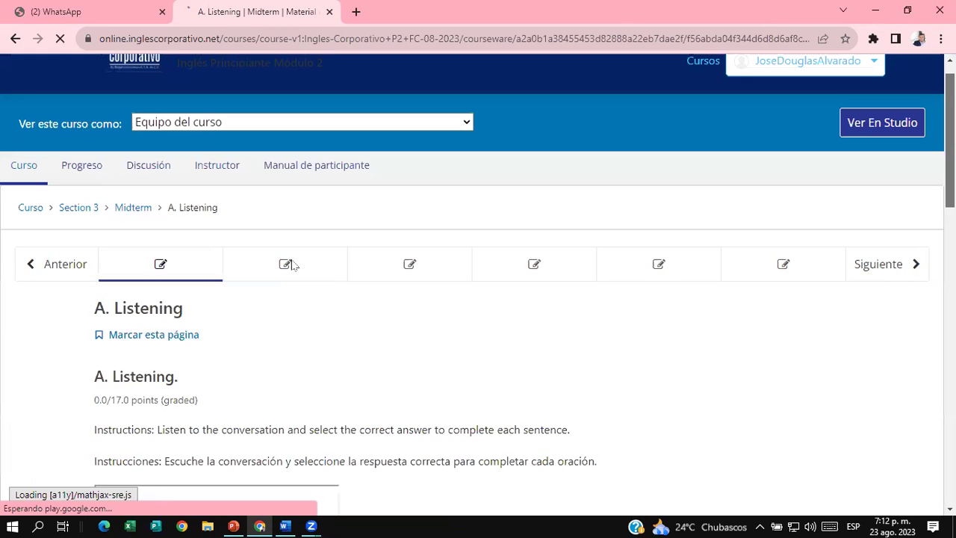
{"action": "left_click", "coordinate": [291, 265]}
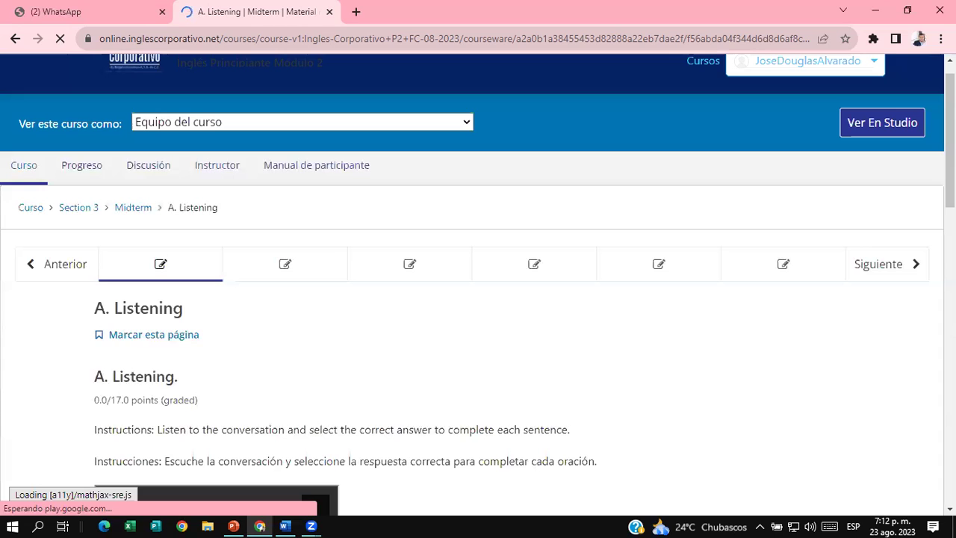
Open the conversation audio of the A. Listening exercise in its own browser tab.
{"action": "scroll", "coordinate": [610, 164], "scroll_direction": "down", "scroll_amount": 2}
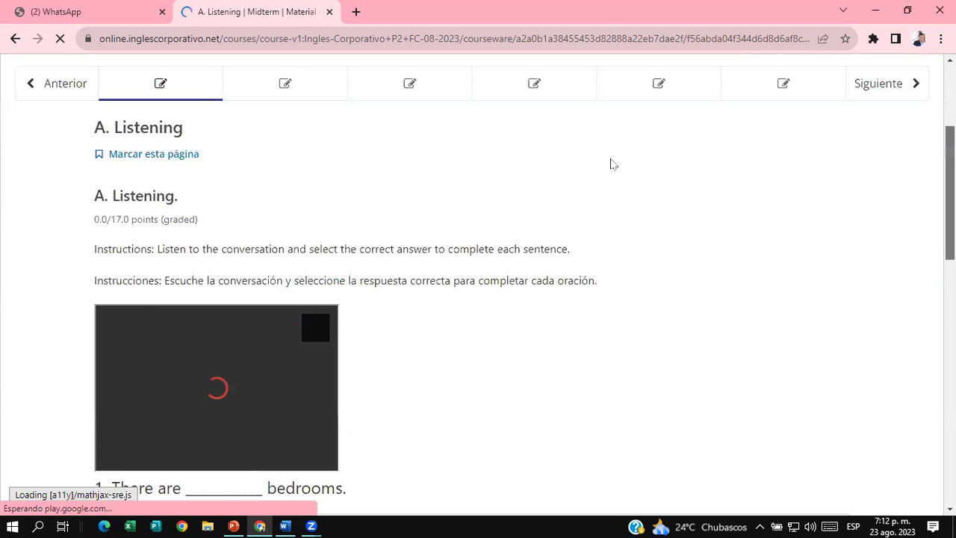
{"action": "scroll", "coordinate": [202, 167], "scroll_direction": "down", "scroll_amount": 1}
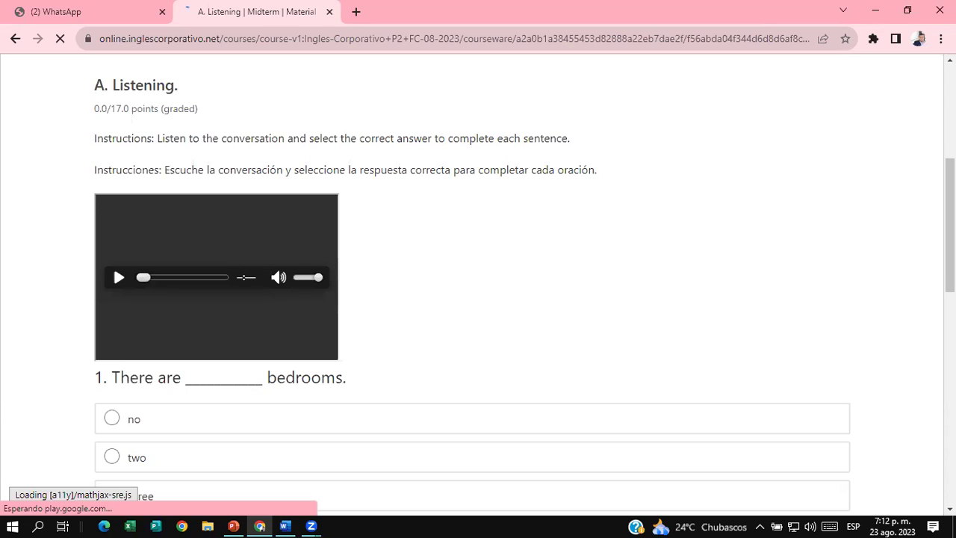
{"action": "scroll", "coordinate": [16, 184], "scroll_direction": "down", "scroll_amount": 1}
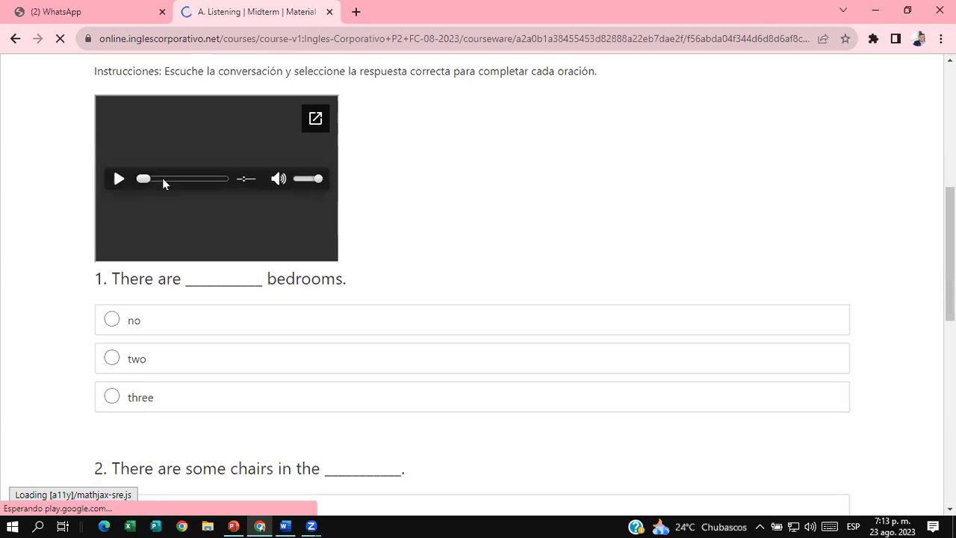
{"action": "left_click", "coordinate": [328, 110]}
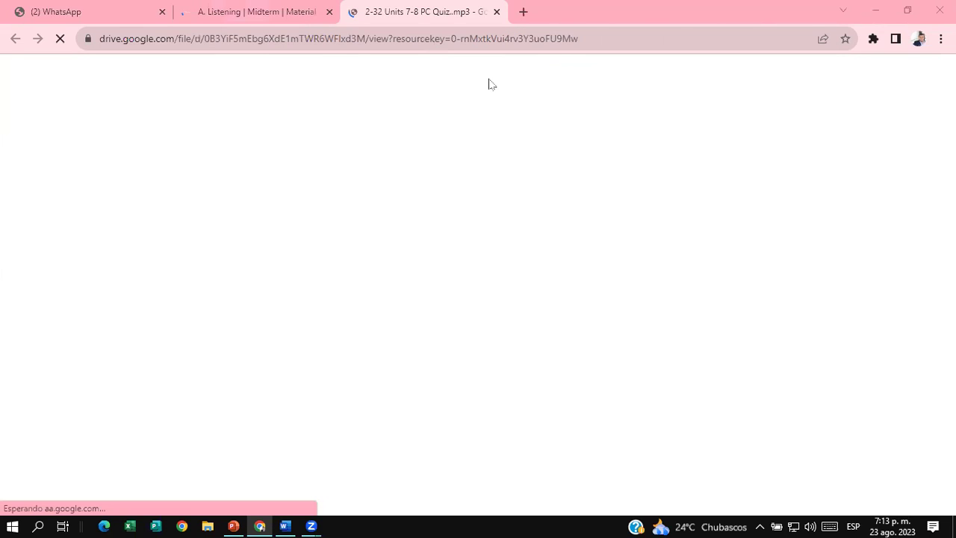
{"action": "left_click", "coordinate": [246, 11]}
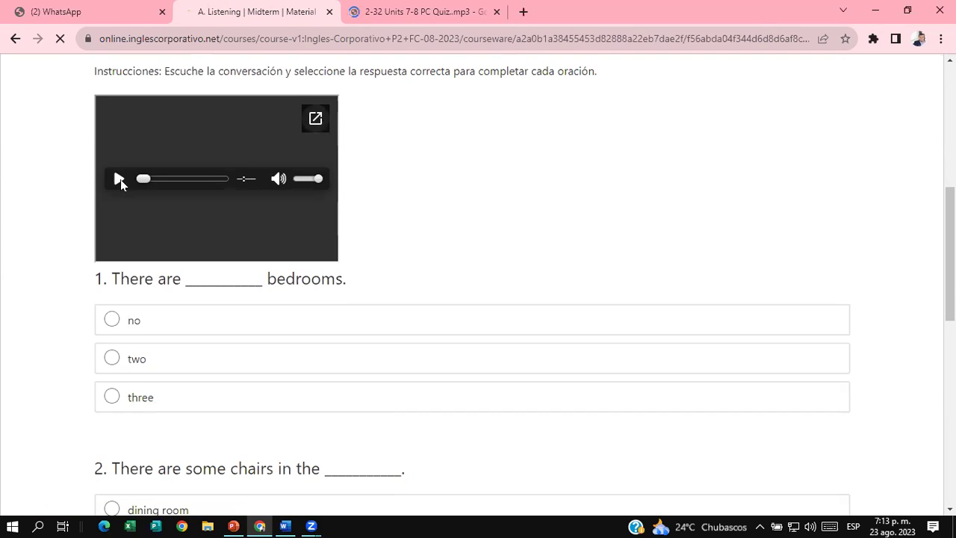
{"action": "left_click", "coordinate": [411, 8]}
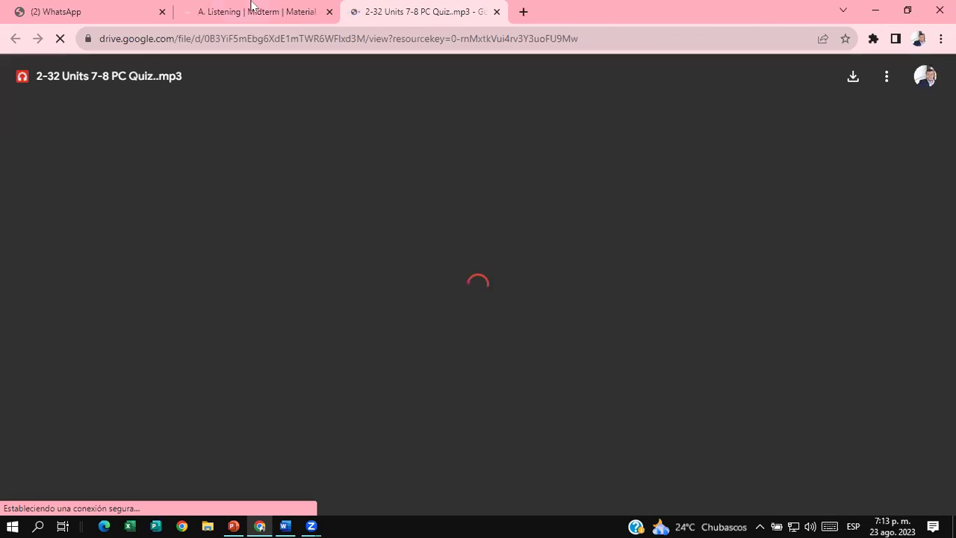
{"action": "mouse_move", "coordinate": [257, 6]}
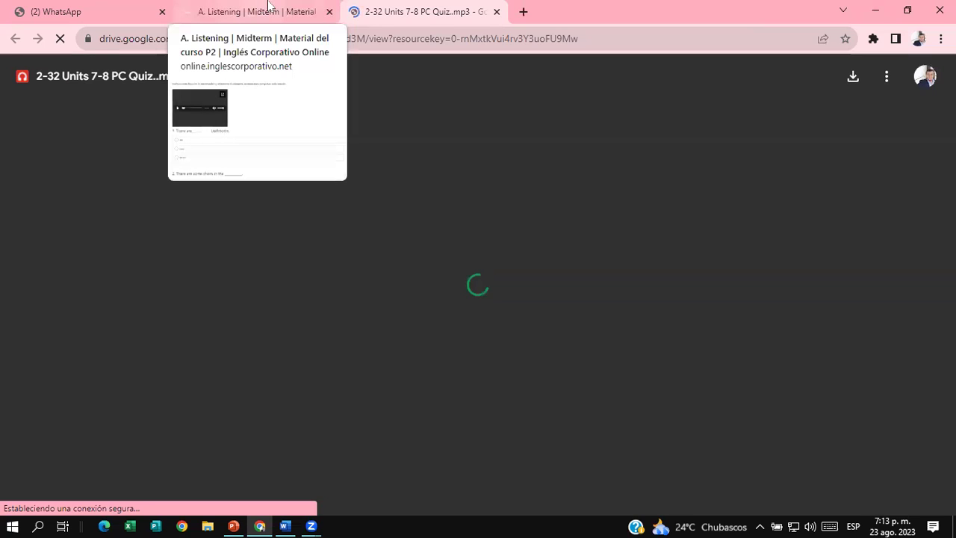
{"action": "key", "text": "ctrl+shift+Tab"}
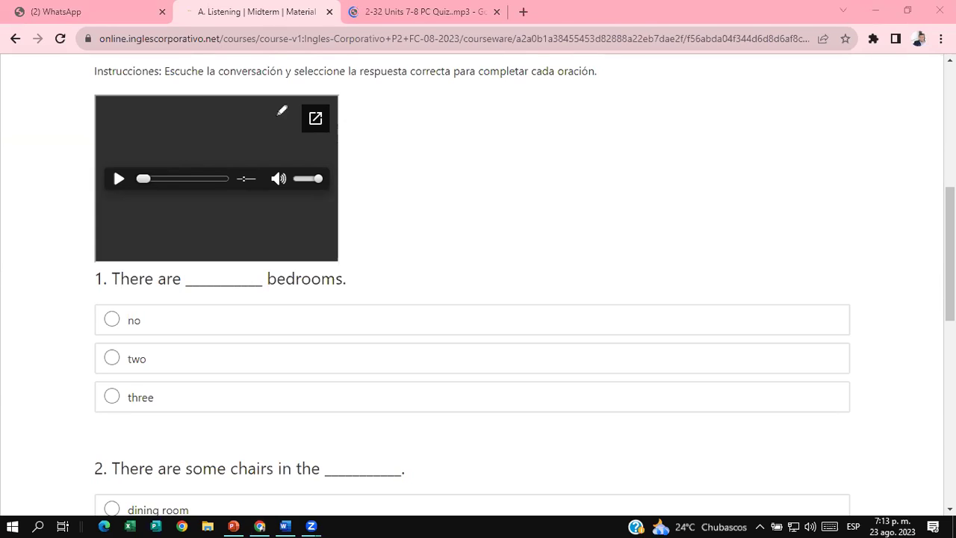
{"action": "mouse_move", "coordinate": [273, 110]}
{"action": "left_mouse_down"}
{"action": "mouse_move", "coordinate": [277, 132]}
{"action": "mouse_move", "coordinate": [333, 145]}
{"action": "mouse_move", "coordinate": [337, 133]}
{"action": "mouse_move", "coordinate": [319, 102]}
{"action": "mouse_move", "coordinate": [277, 109]}
{"action": "left_mouse_up"}
Play the 2-32 Units 7-8 PC Quiz audio in Google Drive and return to the A. Listening questions.
{"action": "left_click", "coordinate": [426, 9]}
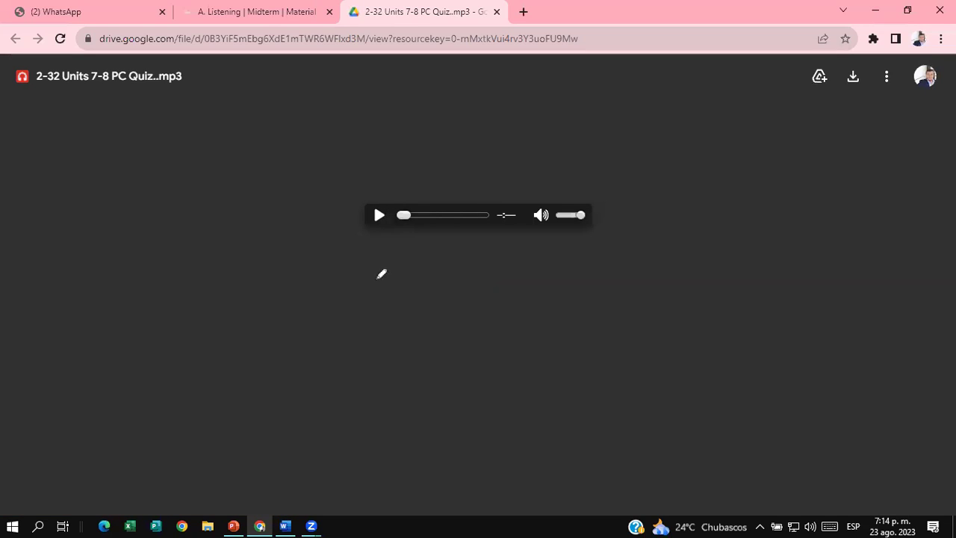
{"action": "mouse_move", "coordinate": [363, 262]}
{"action": "left_mouse_down"}
{"action": "mouse_move", "coordinate": [369, 187]}
{"action": "mouse_move", "coordinate": [437, 204]}
{"action": "mouse_move", "coordinate": [386, 277]}
{"action": "mouse_move", "coordinate": [350, 278]}
{"action": "mouse_move", "coordinate": [355, 259]}
{"action": "left_mouse_up"}
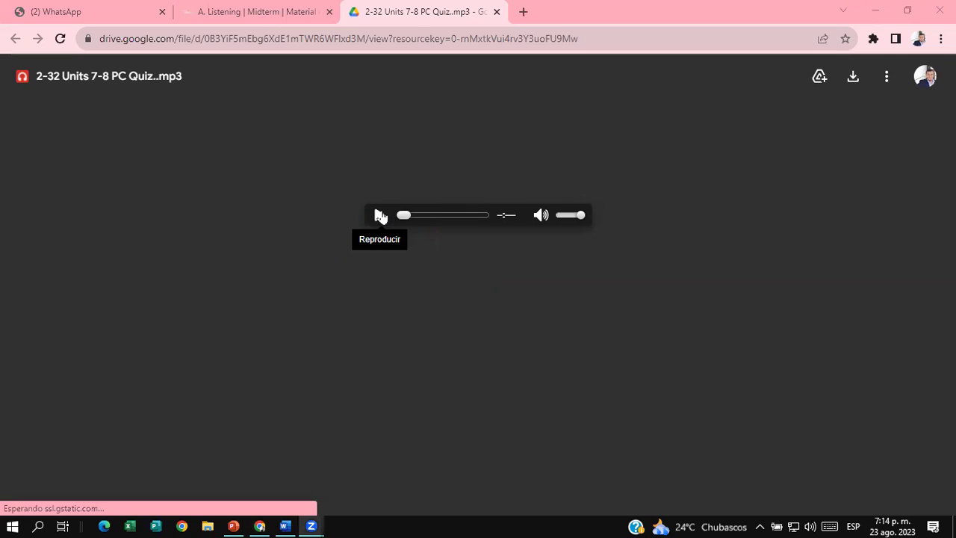
{"action": "left_click", "coordinate": [379, 216]}
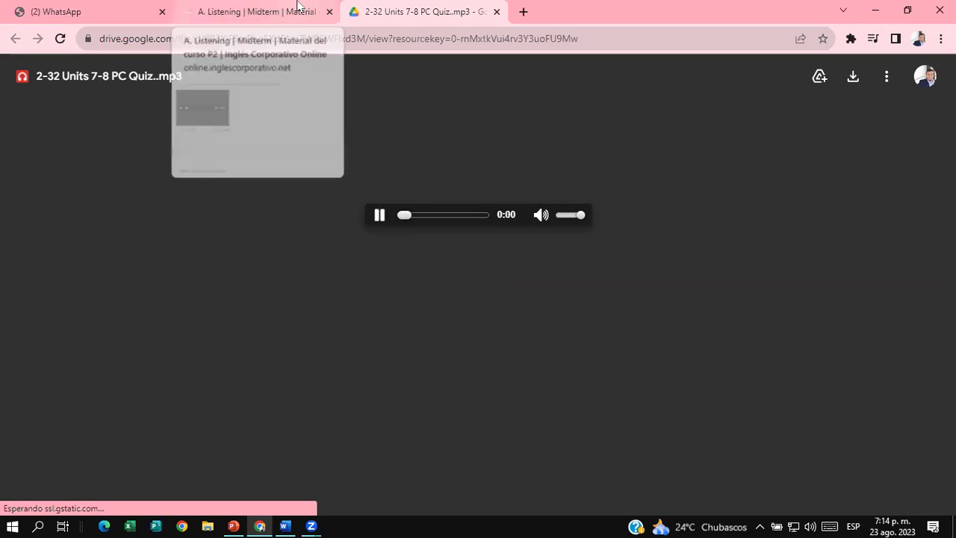
{"action": "left_click", "coordinate": [297, 5]}
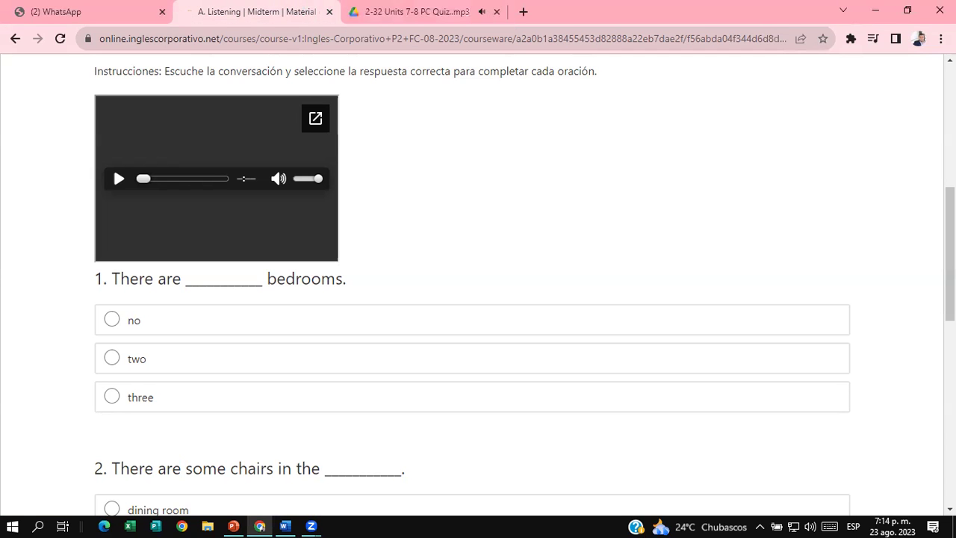
Read through the three listening questions and their answer options while the conversation audio plays.
{"action": "scroll", "coordinate": [478, 284], "scroll_direction": "down", "scroll_amount": 1}
{"action": "scroll", "coordinate": [478, 283], "scroll_direction": "down", "scroll_amount": 2}
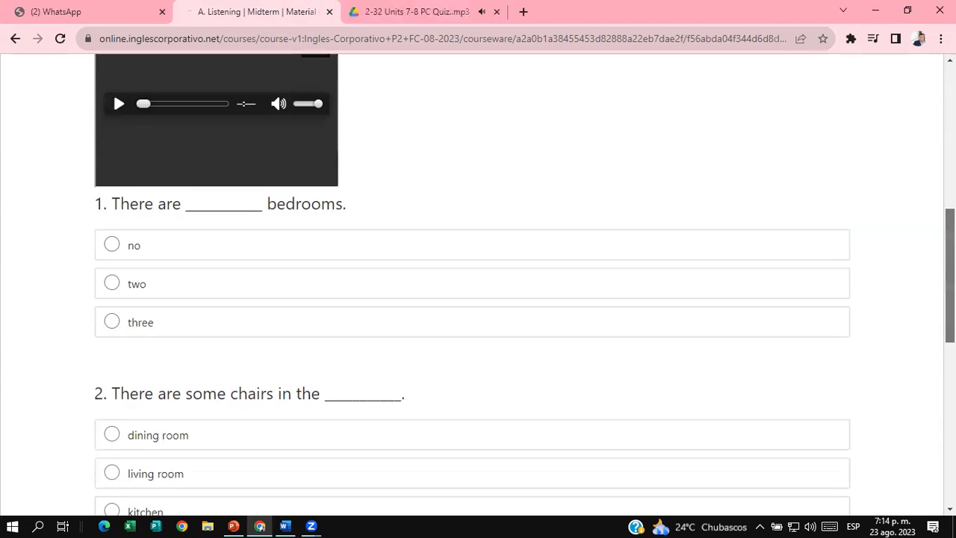
{"action": "scroll", "coordinate": [478, 284], "scroll_direction": "down", "scroll_amount": 1}
{"action": "scroll", "coordinate": [478, 283], "scroll_direction": "down", "scroll_amount": 1}
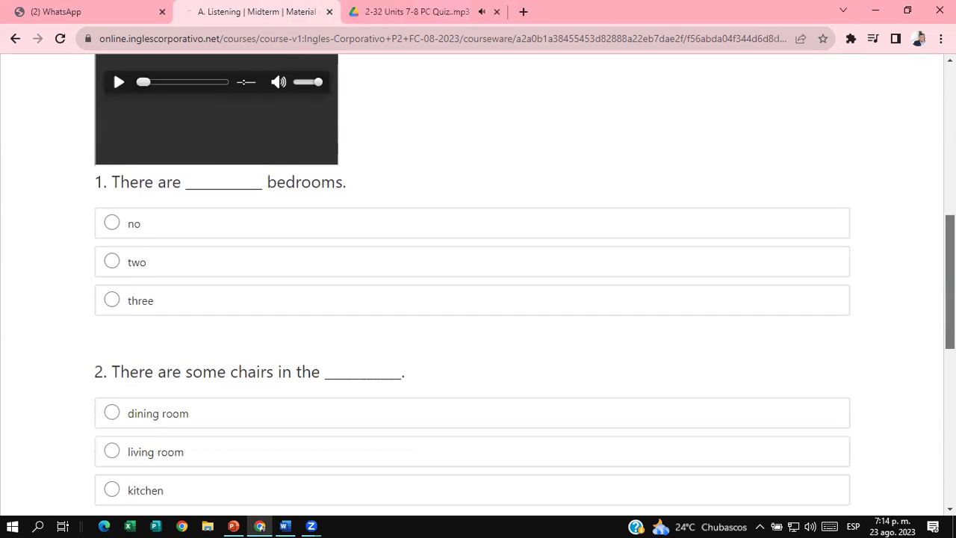
{"action": "scroll", "coordinate": [478, 284], "scroll_direction": "down", "scroll_amount": 1}
{"action": "scroll", "coordinate": [478, 284], "scroll_direction": "down", "scroll_amount": 1}
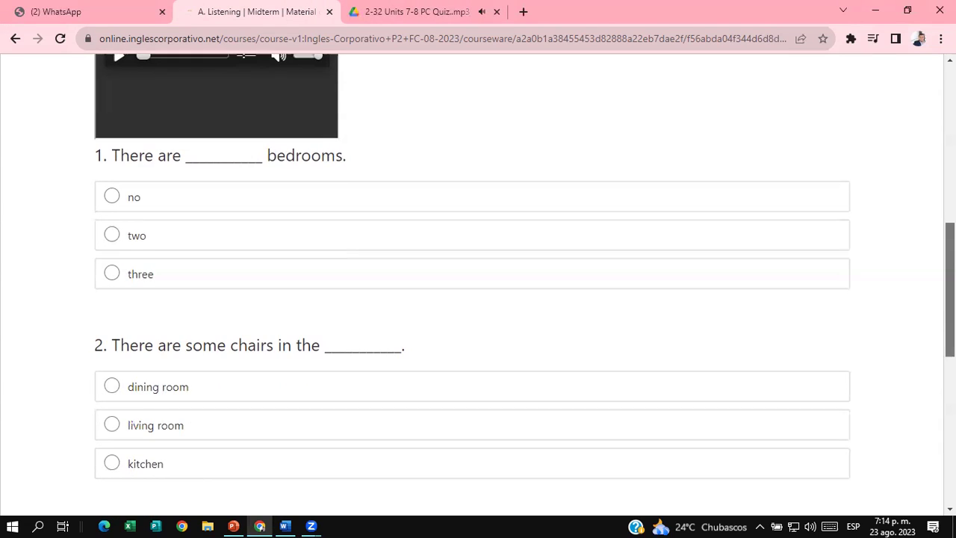
{"action": "scroll", "coordinate": [478, 284], "scroll_direction": "down", "scroll_amount": 1}
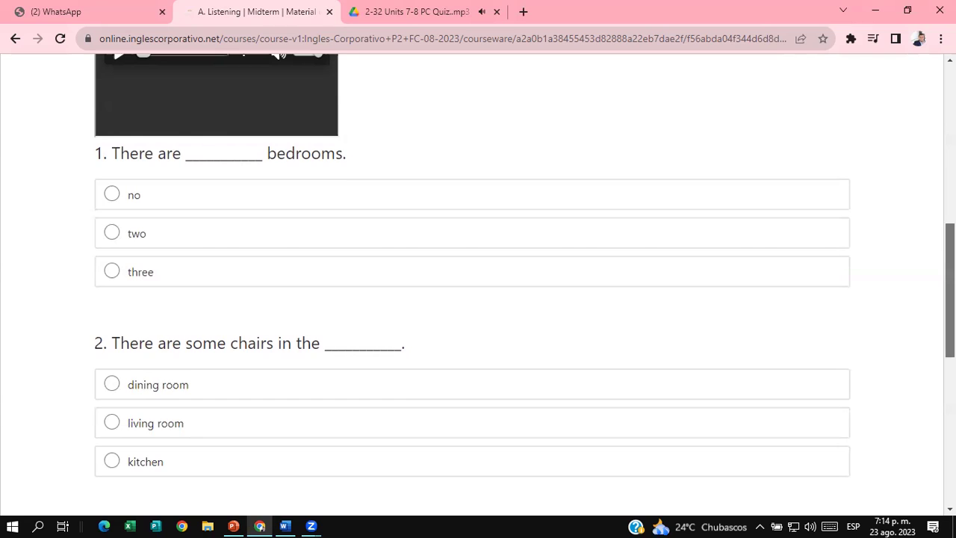
{"action": "scroll", "coordinate": [950, 298], "scroll_direction": "down", "scroll_amount": 2}
{"action": "scroll", "coordinate": [950, 336], "scroll_direction": "down", "scroll_amount": 1}
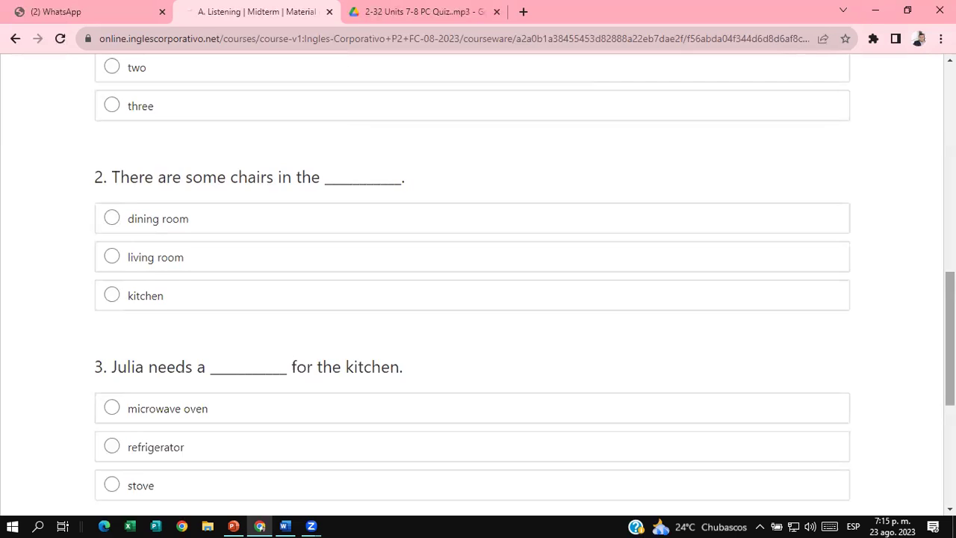
{"action": "scroll", "coordinate": [478, 284], "scroll_direction": "down", "scroll_amount": 1}
Answer question 1, about the number of bedrooms, with "three".
{"action": "scroll", "coordinate": [478, 283], "scroll_direction": "up", "scroll_amount": 1}
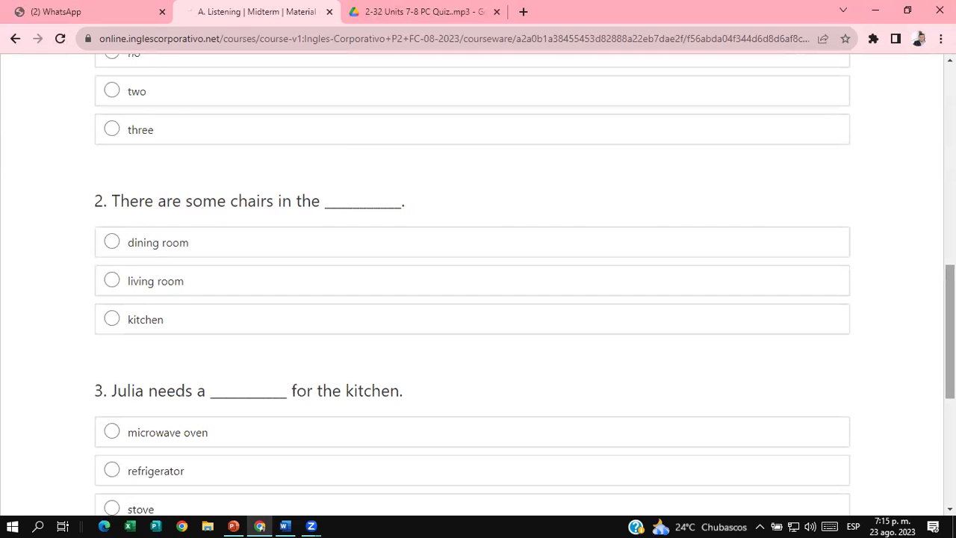
{"action": "scroll", "coordinate": [478, 284], "scroll_direction": "up", "scroll_amount": 2}
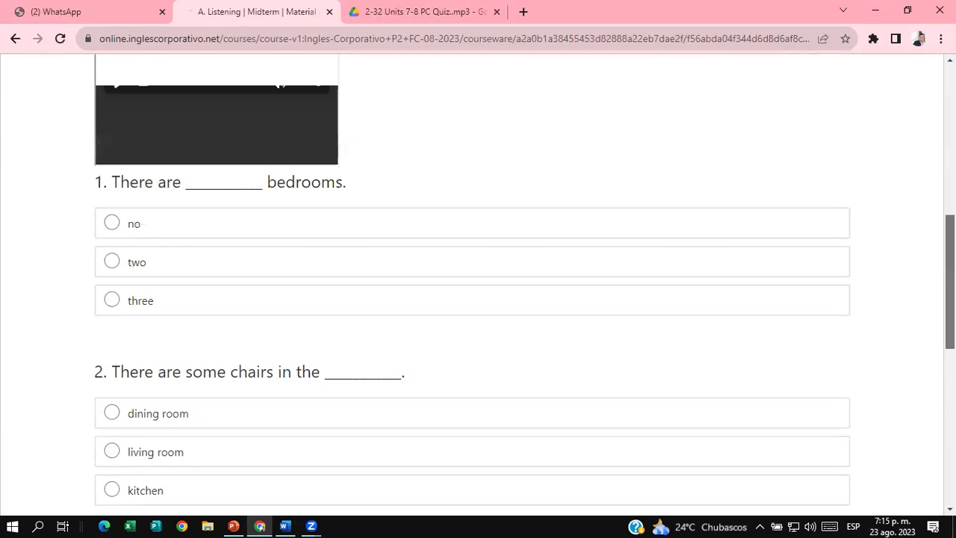
{"action": "scroll", "coordinate": [478, 283], "scroll_direction": "up", "scroll_amount": 1}
{"action": "scroll", "coordinate": [593, 133], "scroll_direction": "up", "scroll_amount": 1}
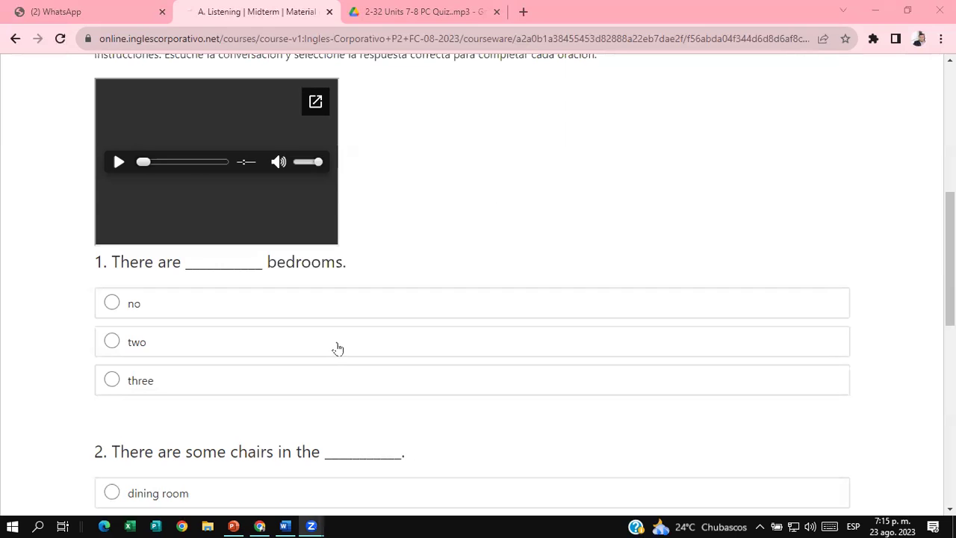
{"action": "left_click", "coordinate": [113, 380]}
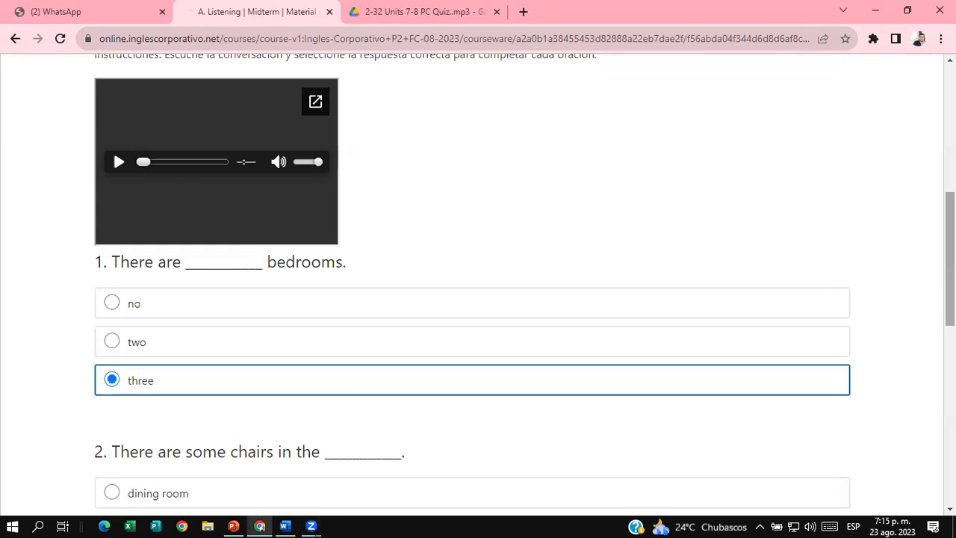
Answer question 2, about where the chairs are, with "living room".
{"action": "scroll", "coordinate": [478, 284], "scroll_direction": "down", "scroll_amount": 2}
{"action": "scroll", "coordinate": [478, 284], "scroll_direction": "down", "scroll_amount": 1}
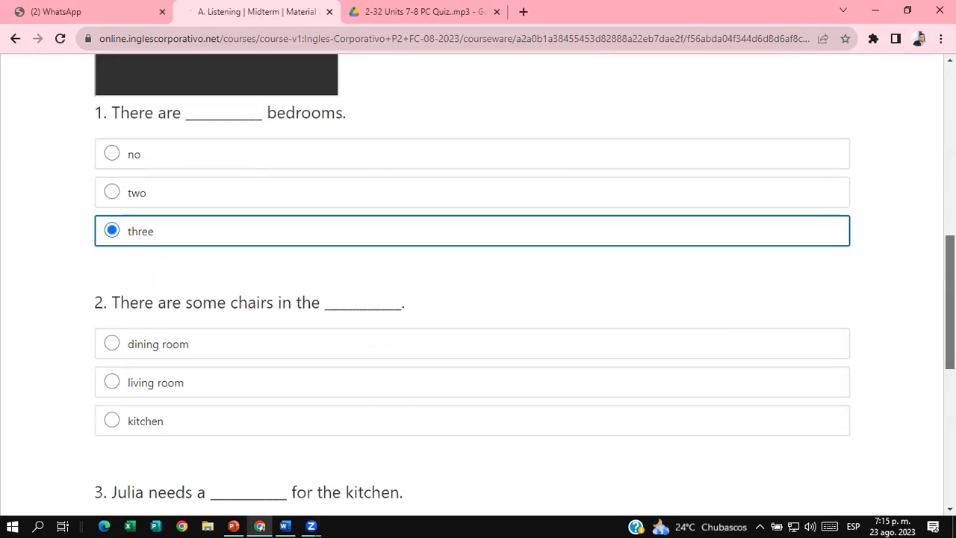
{"action": "scroll", "coordinate": [478, 284], "scroll_direction": "down", "scroll_amount": 1}
{"action": "scroll", "coordinate": [477, 284], "scroll_direction": "down", "scroll_amount": 1}
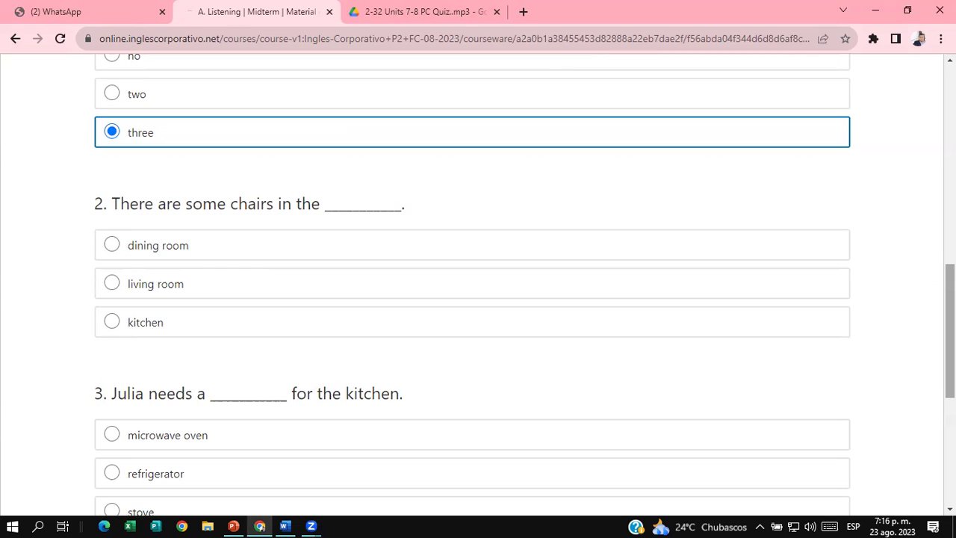
{"action": "left_click", "coordinate": [243, 322]}
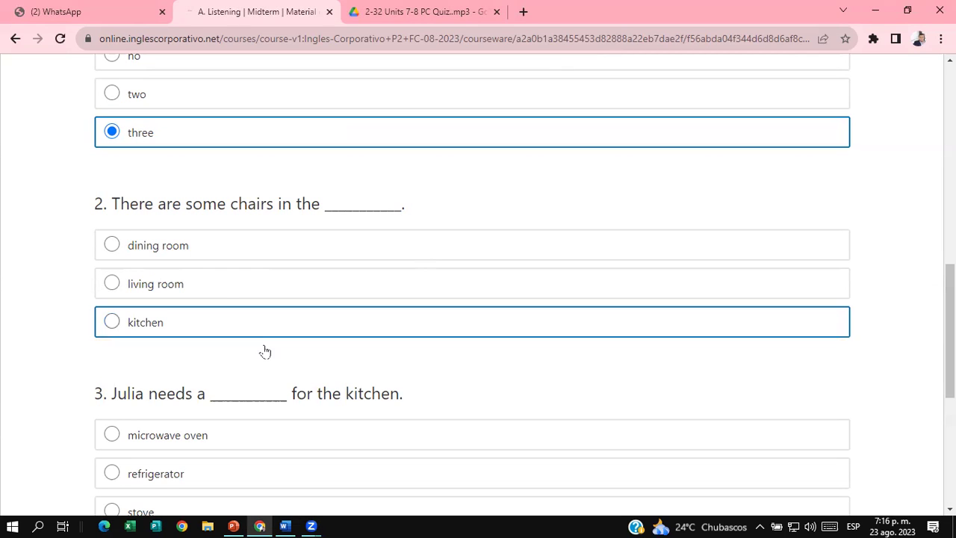
{"action": "left_click", "coordinate": [112, 282]}
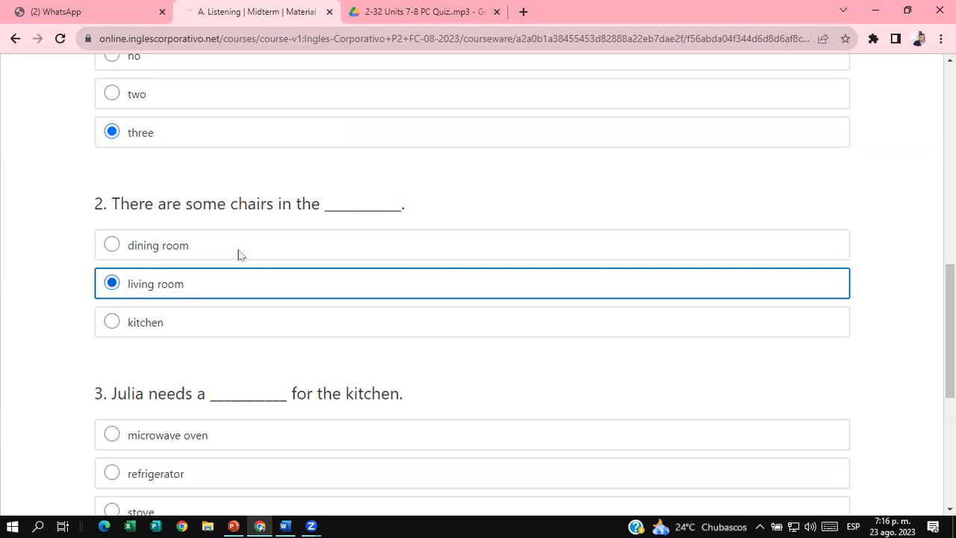
Answer question 3, about what Julia needs for the kitchen, with "microwave oven" and submit the listening exercise.
{"action": "scroll", "coordinate": [477, 284], "scroll_direction": "down", "scroll_amount": 3}
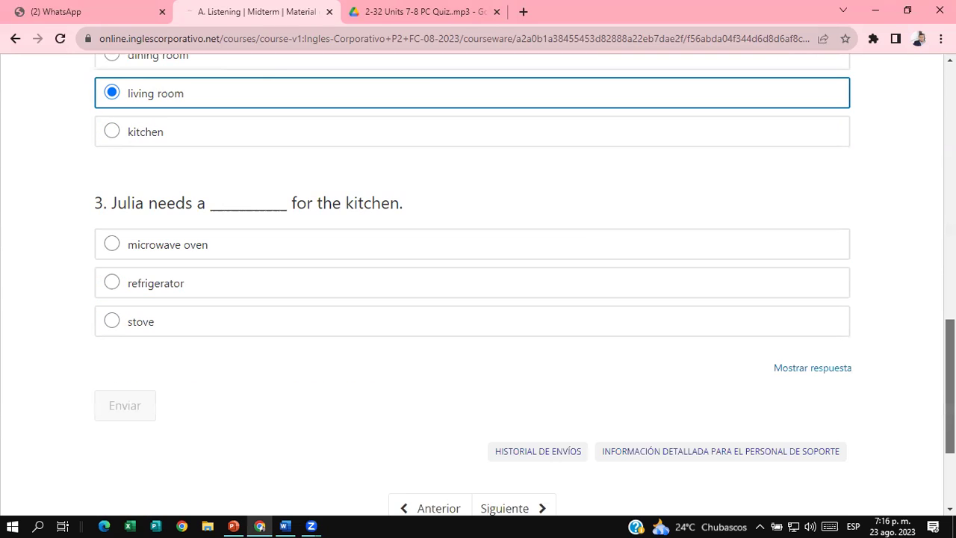
{"action": "scroll", "coordinate": [477, 284], "scroll_direction": "down", "scroll_amount": 1}
{"action": "scroll", "coordinate": [478, 284], "scroll_direction": "up", "scroll_amount": 1}
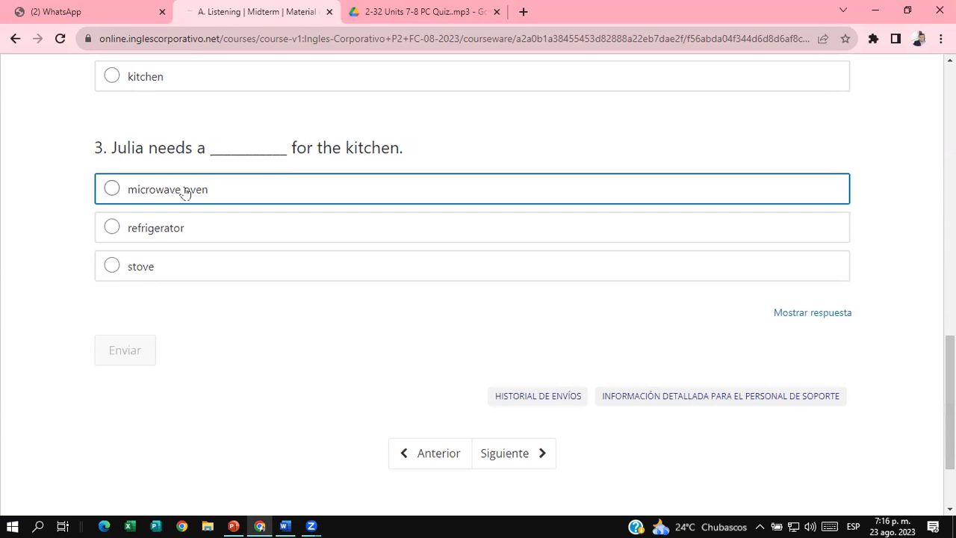
{"action": "left_click", "coordinate": [111, 190]}
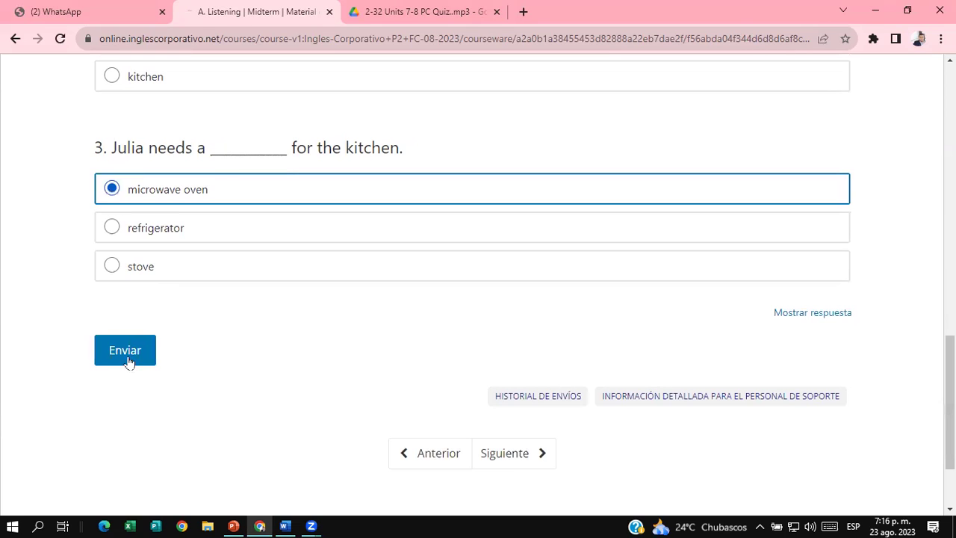
{"action": "left_click", "coordinate": [125, 350]}
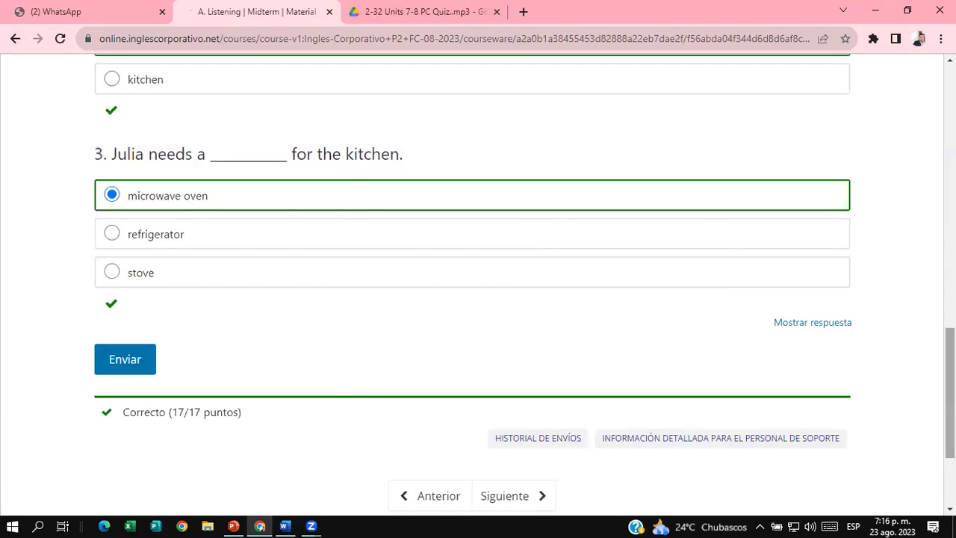
{"action": "scroll", "coordinate": [950, 373], "scroll_direction": "up", "scroll_amount": 1}
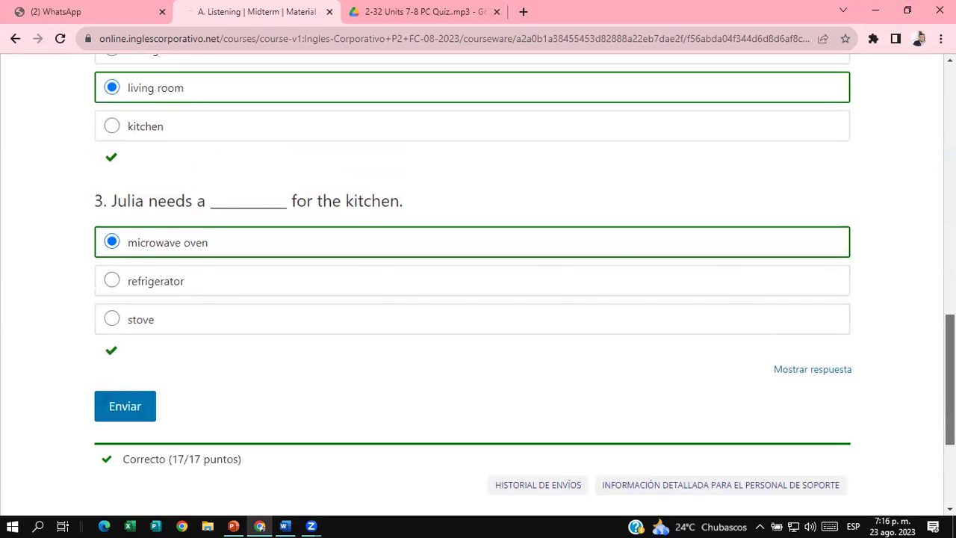
Open the midterm exercise "B. Complete the conversation.".
{"action": "scroll", "coordinate": [950, 373], "scroll_direction": "up", "scroll_amount": 9}
{"action": "scroll", "coordinate": [478, 299], "scroll_direction": "up", "scroll_amount": 2}
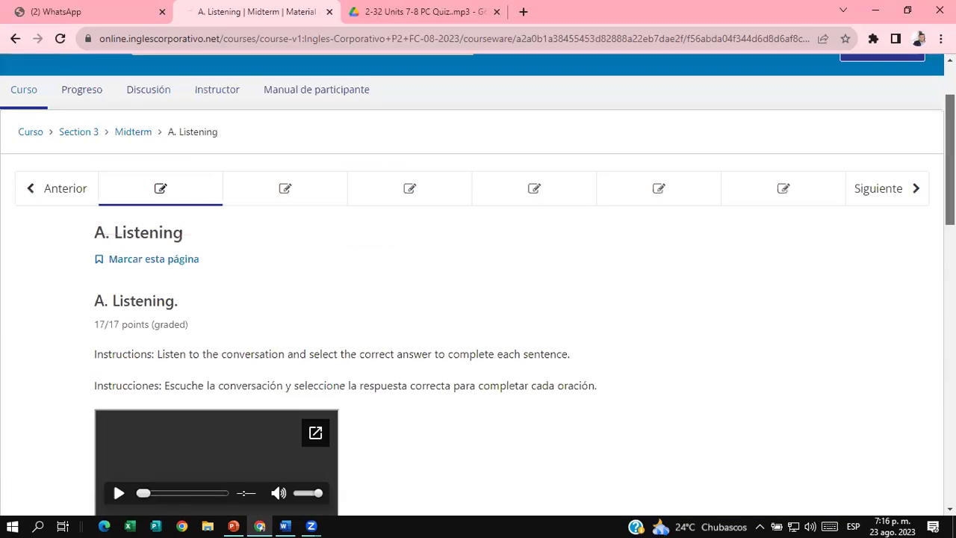
{"action": "left_click", "coordinate": [284, 190]}
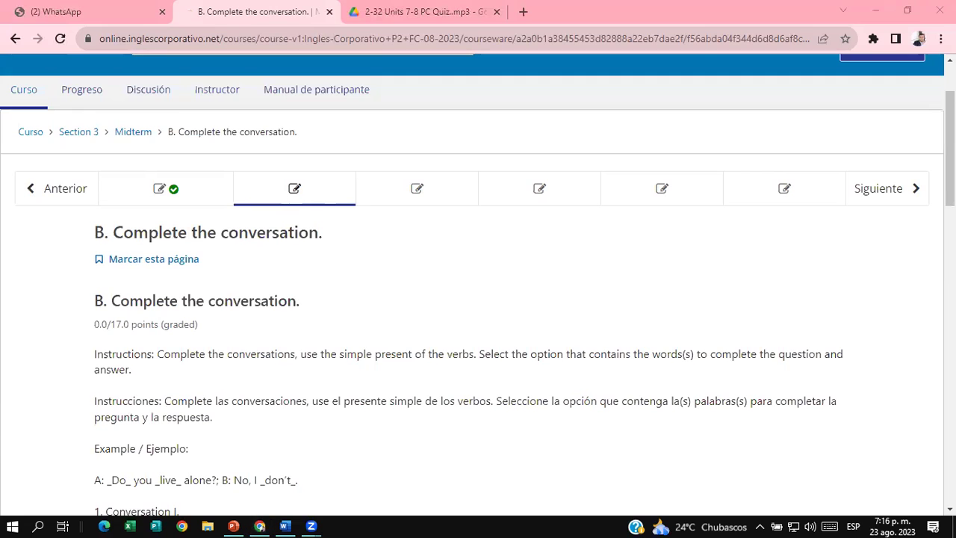
Read the instructions and complete question A of Conversation I, about the apartment building's elevator, with "Does / have".
{"action": "scroll", "coordinate": [478, 298], "scroll_direction": "down", "scroll_amount": 1}
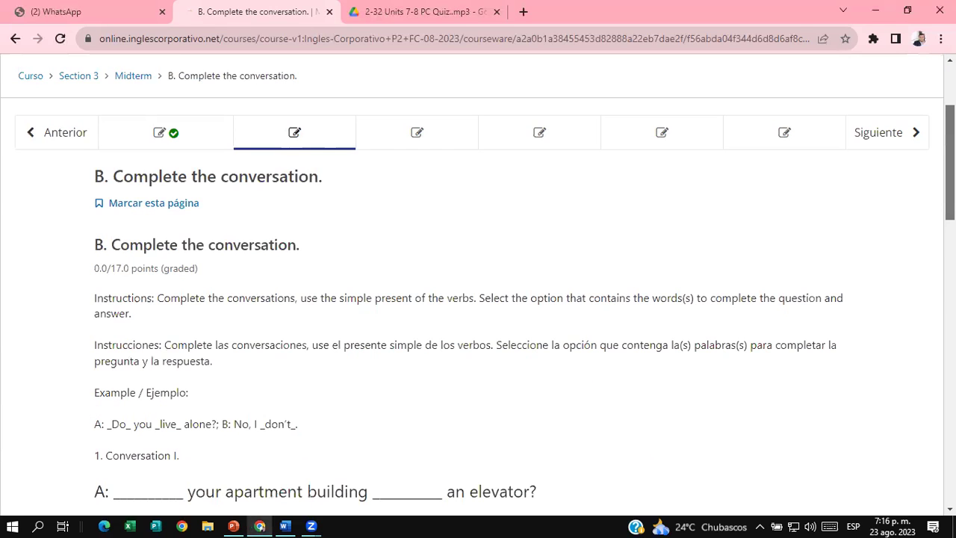
{"action": "scroll", "coordinate": [477, 298], "scroll_direction": "down", "scroll_amount": 1}
{"action": "scroll", "coordinate": [478, 299], "scroll_direction": "up", "scroll_amount": 1}
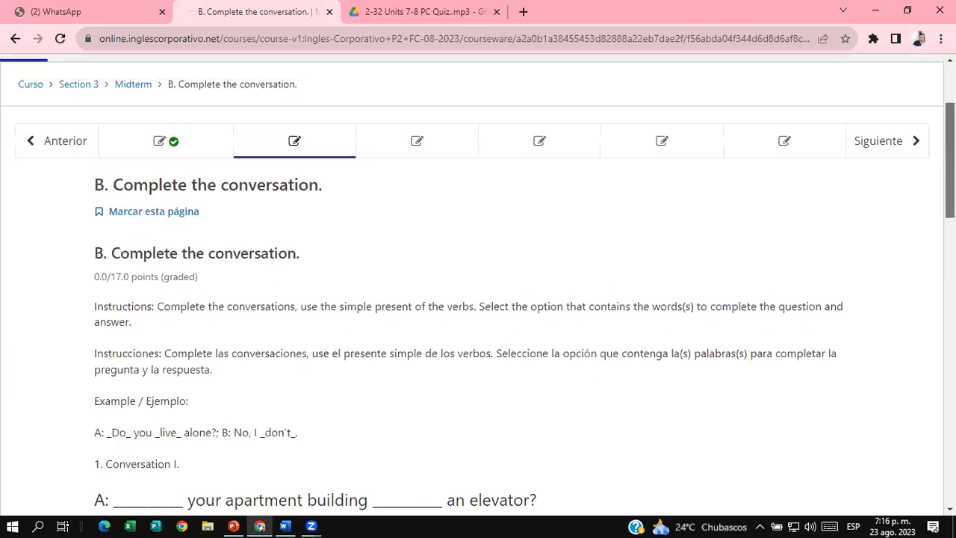
{"action": "scroll", "coordinate": [478, 299], "scroll_direction": "down", "scroll_amount": 1}
{"action": "scroll", "coordinate": [341, 207], "scroll_direction": "down", "scroll_amount": 1}
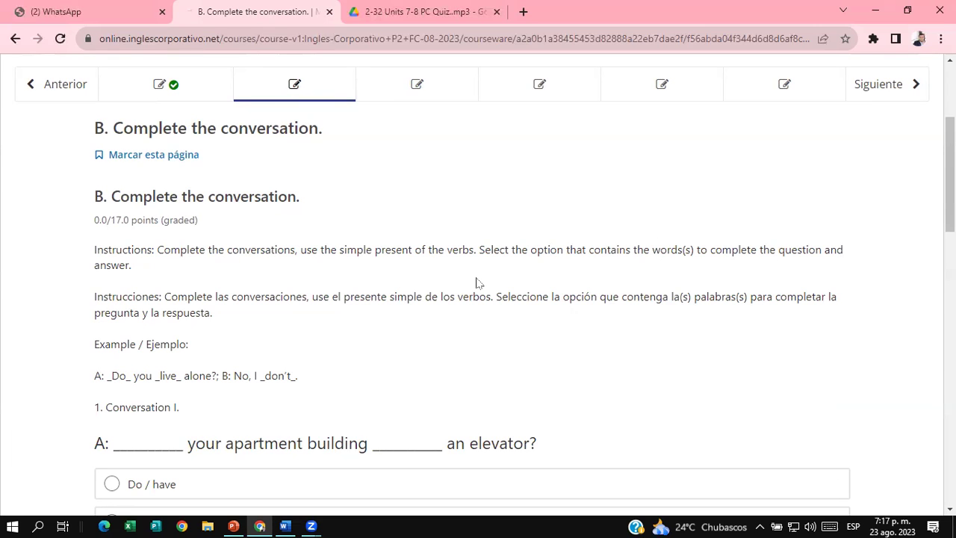
{"action": "scroll", "coordinate": [484, 285], "scroll_direction": "down", "scroll_amount": 1}
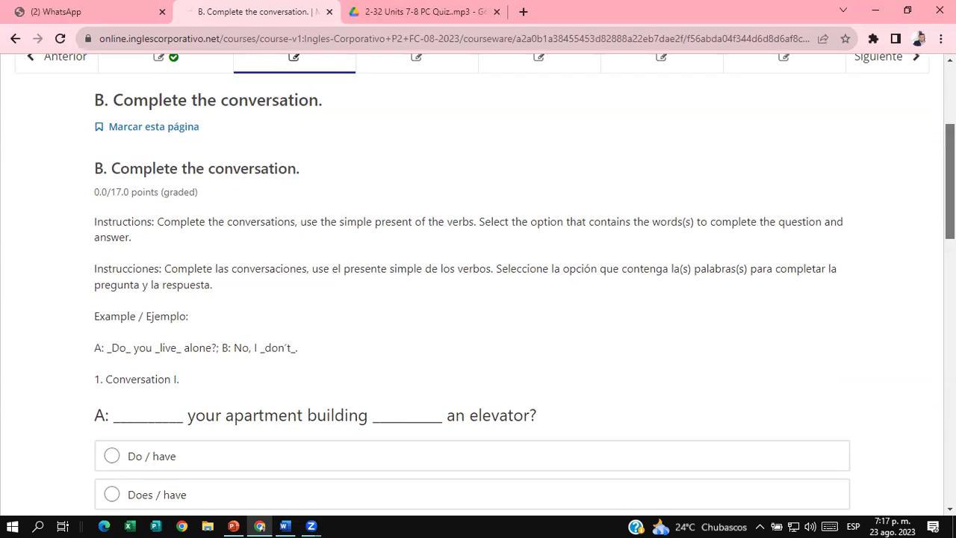
{"action": "scroll", "coordinate": [478, 284], "scroll_direction": "down", "scroll_amount": 3}
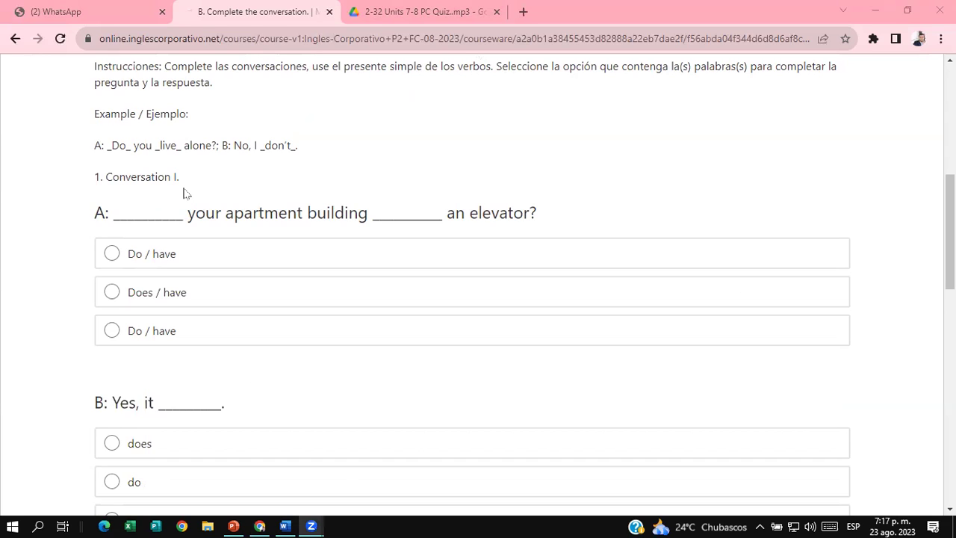
{"action": "left_click", "coordinate": [133, 298]}
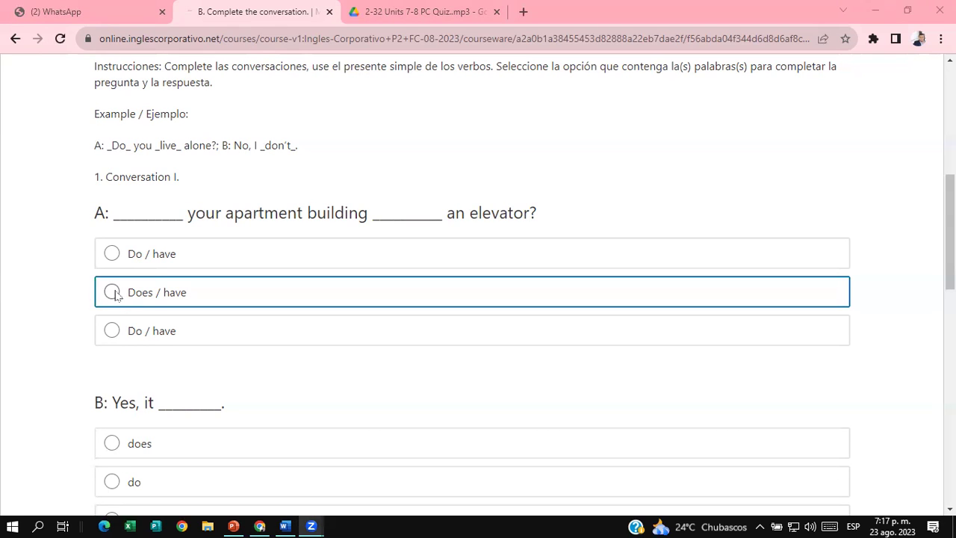
{"action": "left_click", "coordinate": [113, 293]}
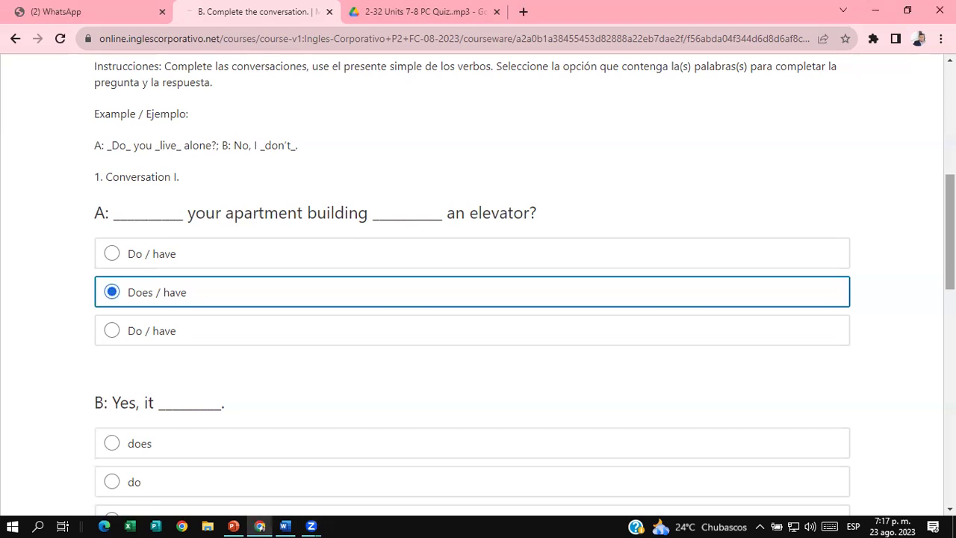
Complete reply B of Conversation I, "Yes, it ___", with "does".
{"action": "scroll", "coordinate": [950, 232], "scroll_direction": "down", "scroll_amount": 2}
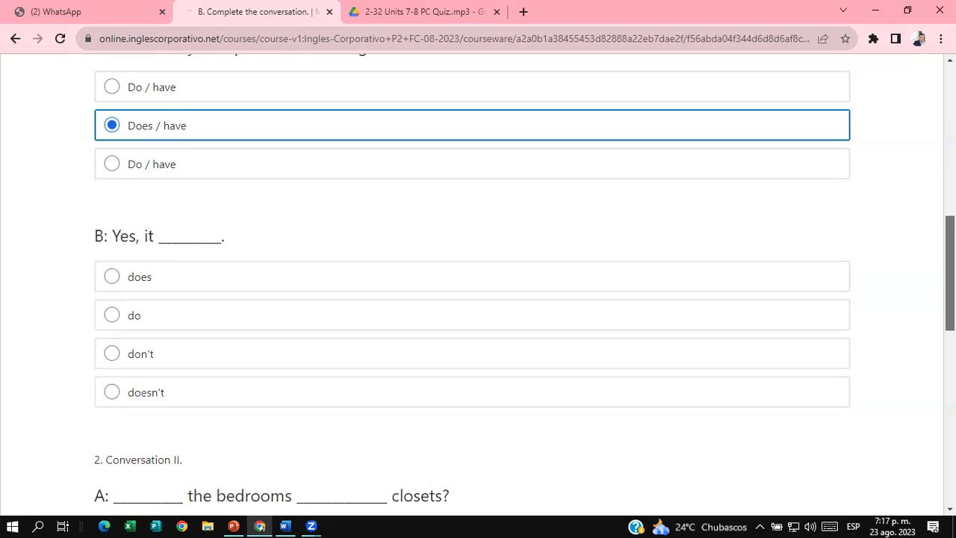
{"action": "scroll", "coordinate": [950, 269], "scroll_direction": "down", "scroll_amount": 1}
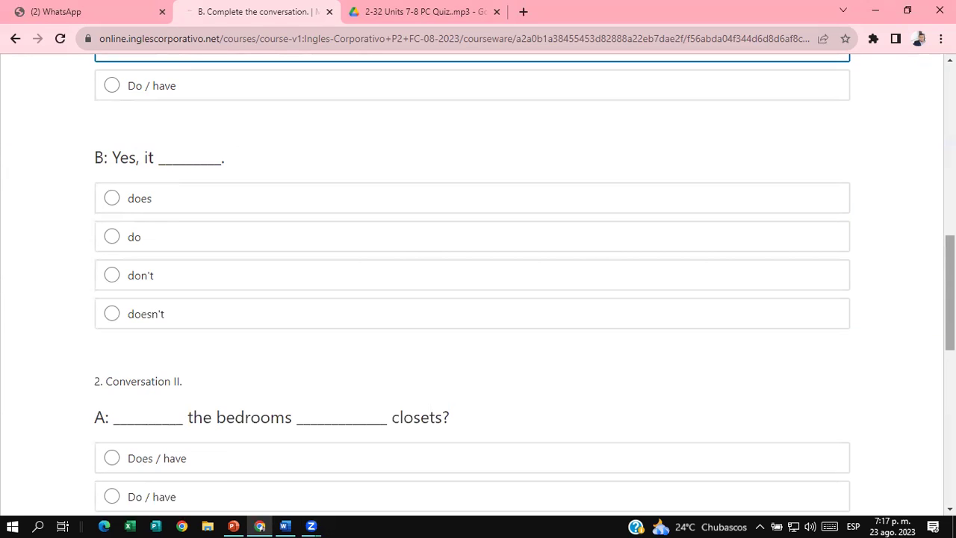
{"action": "left_click", "coordinate": [112, 198]}
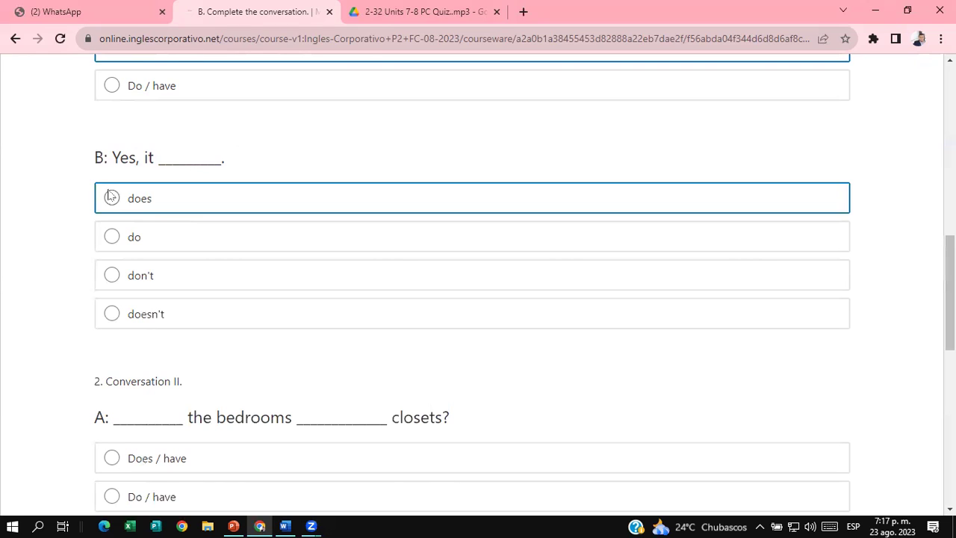
{"action": "left_click", "coordinate": [112, 198]}
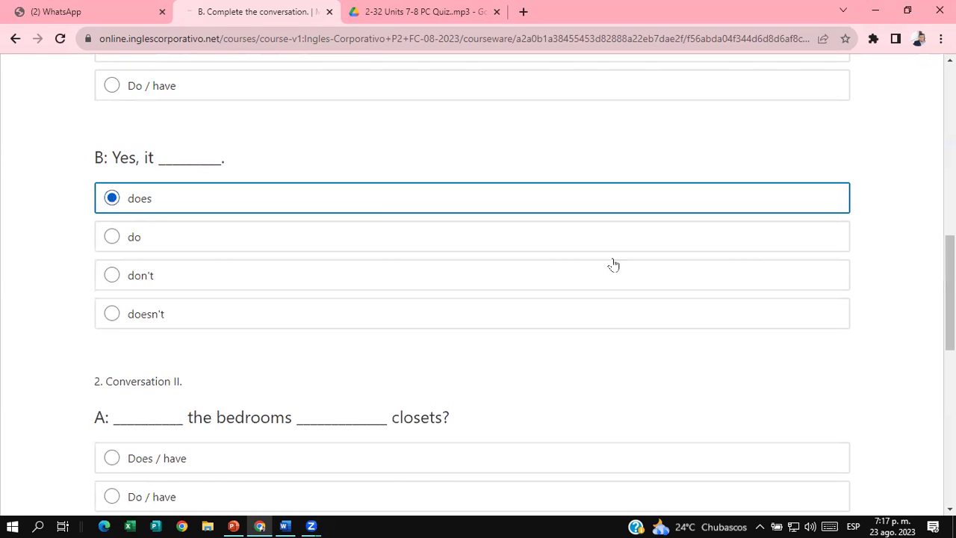
Complete question A of Conversation II, about the bedrooms and closets, with "Do / have".
{"action": "scroll", "coordinate": [478, 284], "scroll_direction": "down", "scroll_amount": 2}
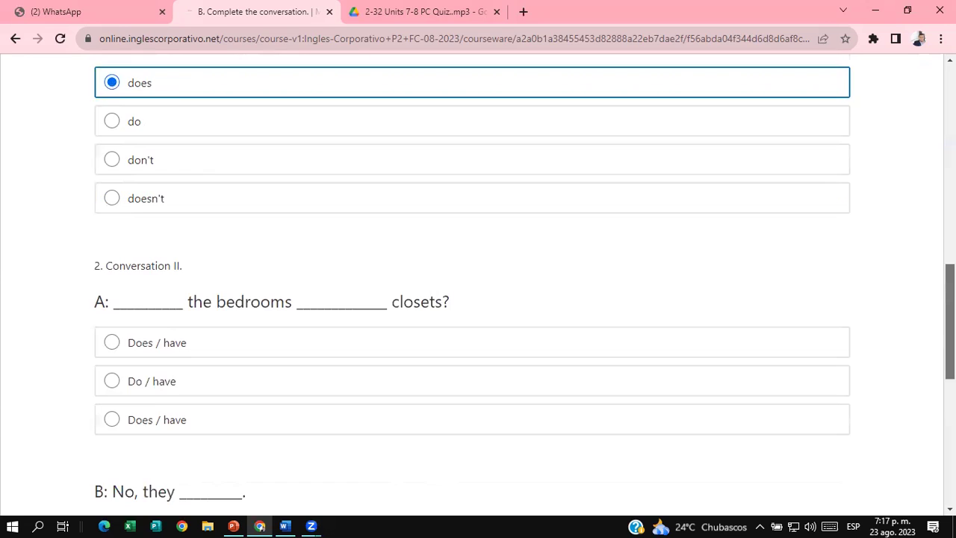
{"action": "scroll", "coordinate": [477, 284], "scroll_direction": "down", "scroll_amount": 1}
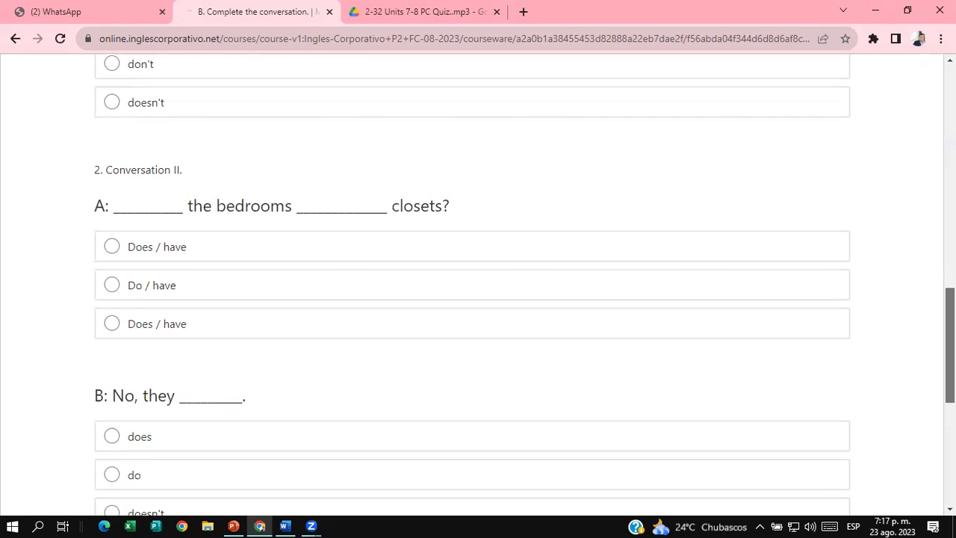
{"action": "scroll", "coordinate": [523, 284], "scroll_direction": "down", "scroll_amount": 1}
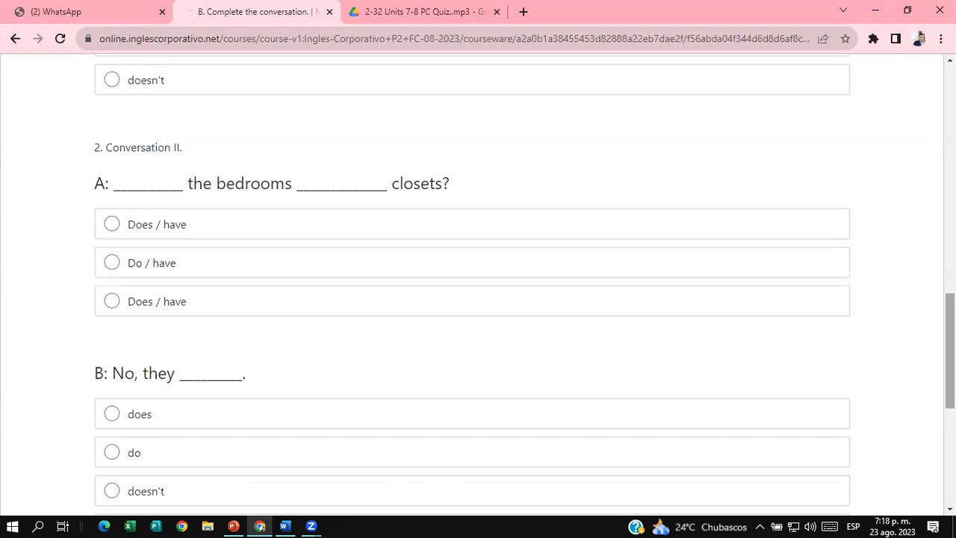
{"action": "left_click", "coordinate": [160, 252]}
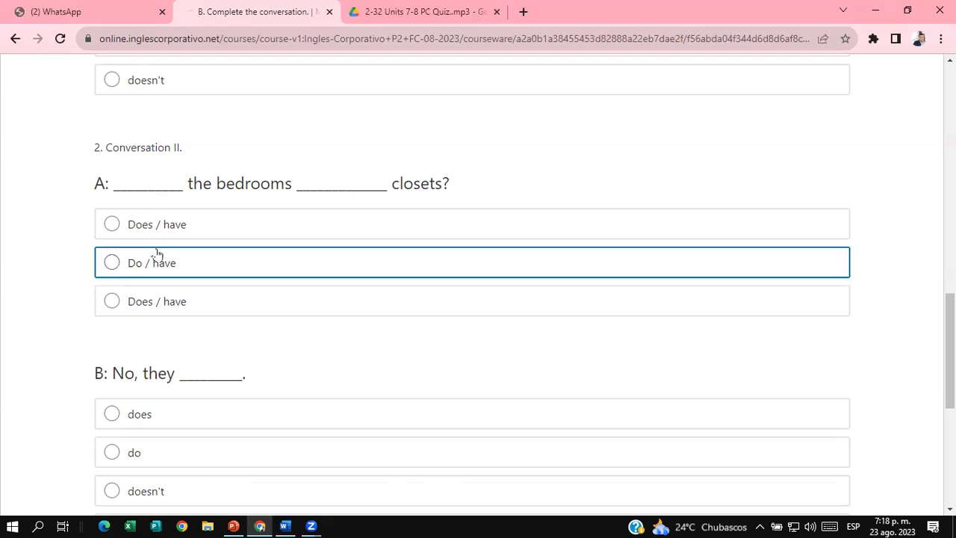
{"action": "left_click", "coordinate": [111, 263]}
Complete reply B of Conversation II, "No, they ___", with "don't" and submit the exercise.
{"action": "scroll", "coordinate": [478, 299], "scroll_direction": "down", "scroll_amount": 3}
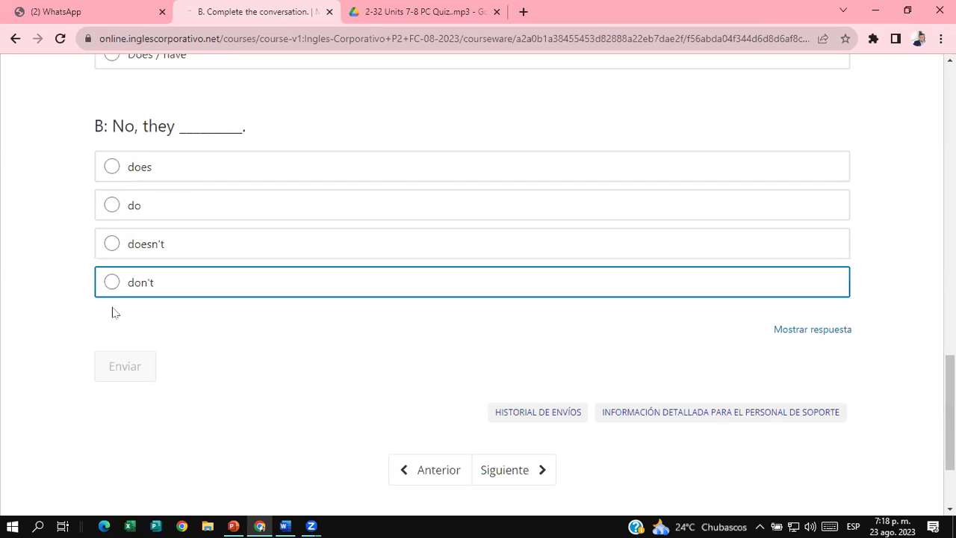
{"action": "key", "text": "space"}
{"action": "left_click", "coordinate": [133, 381]}
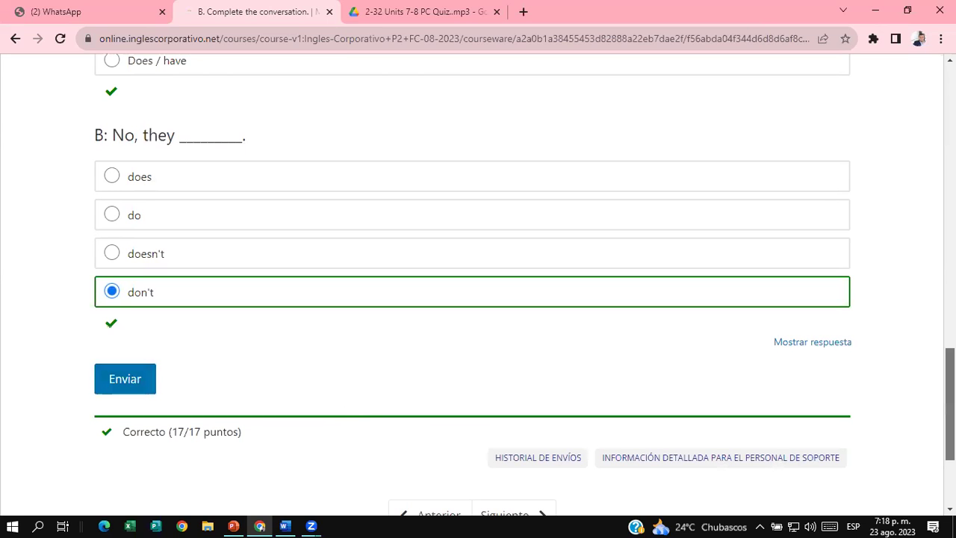
Open the midterm exercise "C. Unscramble the sentences.".
{"action": "left_click_drag", "start_coordinate": [950, 403], "coordinate": [949, 209]}
{"action": "scroll", "coordinate": [560, 166], "scroll_direction": "up", "scroll_amount": 3}
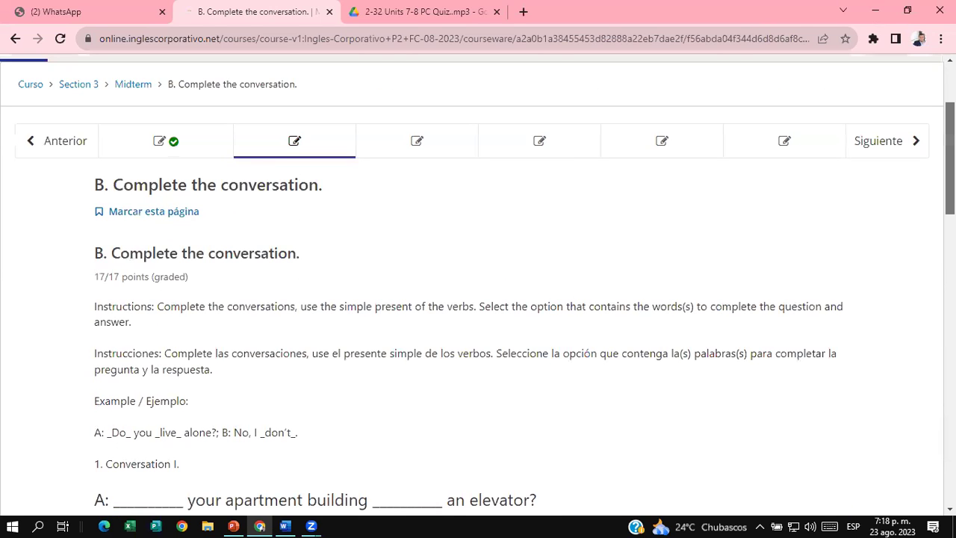
{"action": "scroll", "coordinate": [555, 165], "scroll_direction": "up", "scroll_amount": 2}
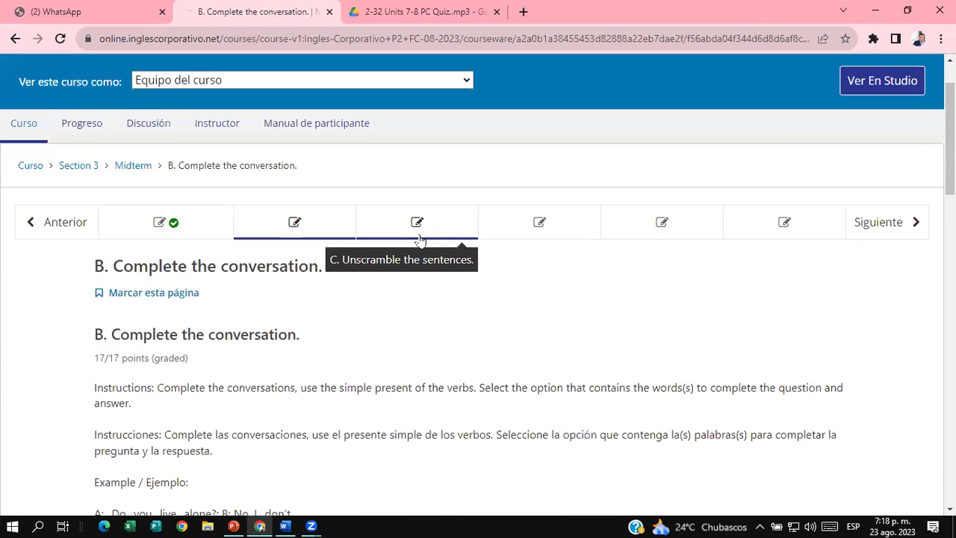
{"action": "left_click", "coordinate": [419, 239]}
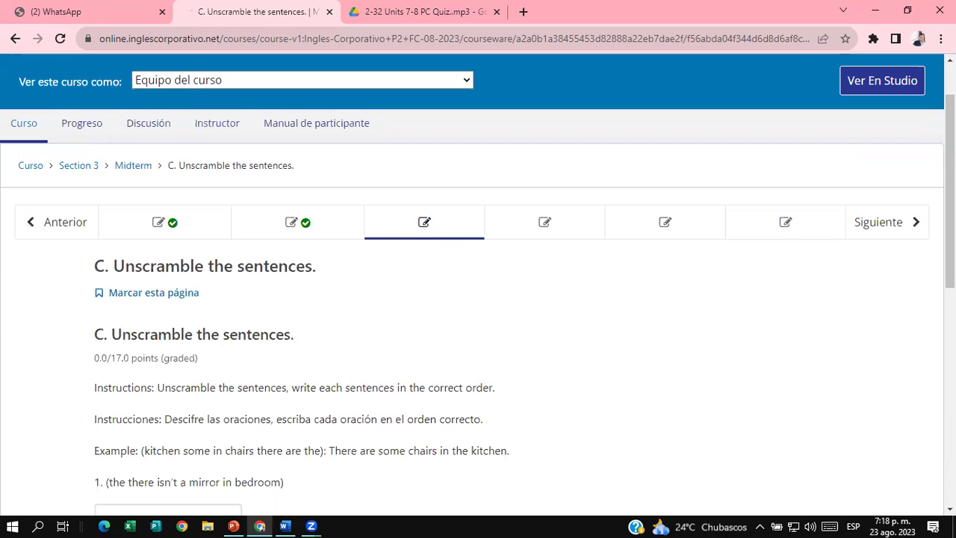
Highlight the English instruction about unscrambling the sentences and read through the example and the three scrambled sentences.
{"action": "scroll", "coordinate": [478, 284], "scroll_direction": "down", "scroll_amount": 1}
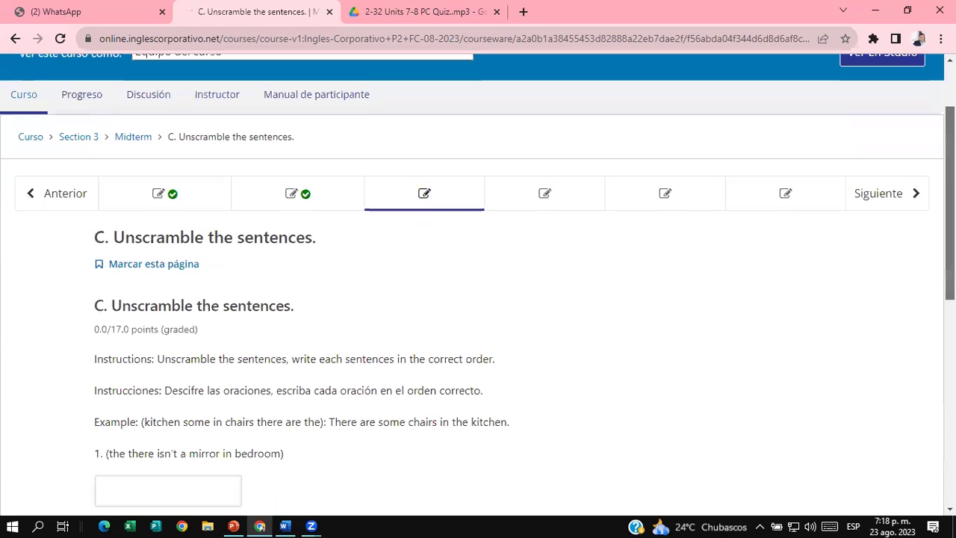
{"action": "scroll", "coordinate": [478, 284], "scroll_direction": "down", "scroll_amount": 1}
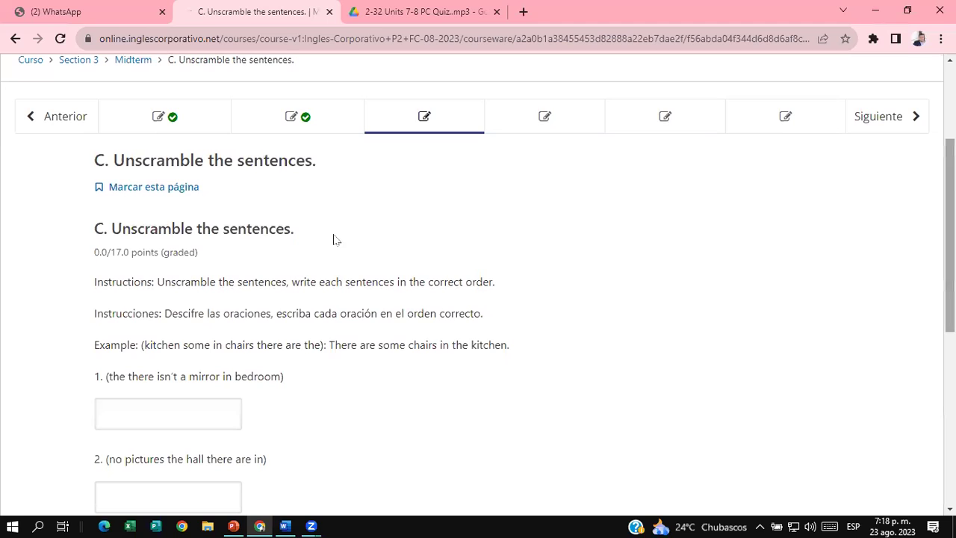
{"action": "left_click_drag", "start_coordinate": [156, 282], "coordinate": [521, 290]}
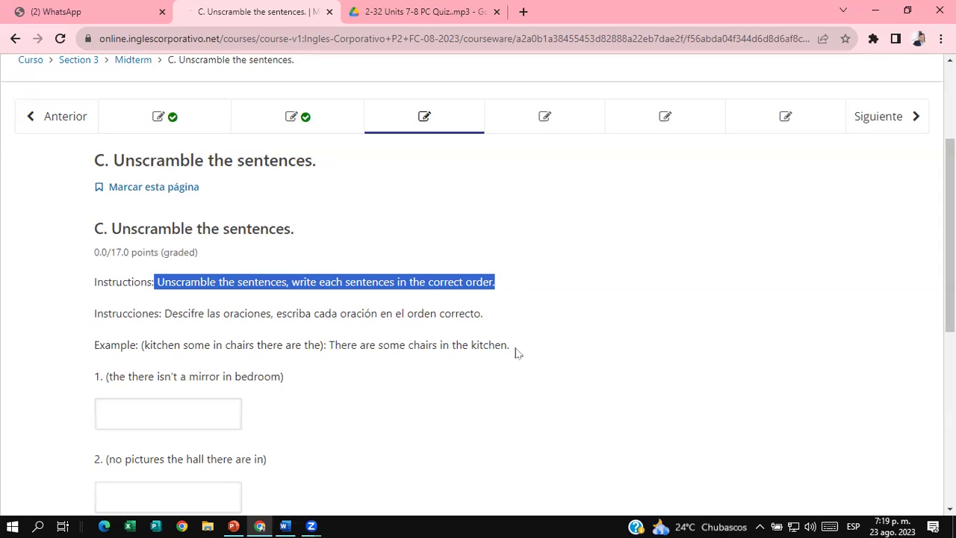
{"action": "scroll", "coordinate": [949, 299], "scroll_direction": "down", "scroll_amount": 2}
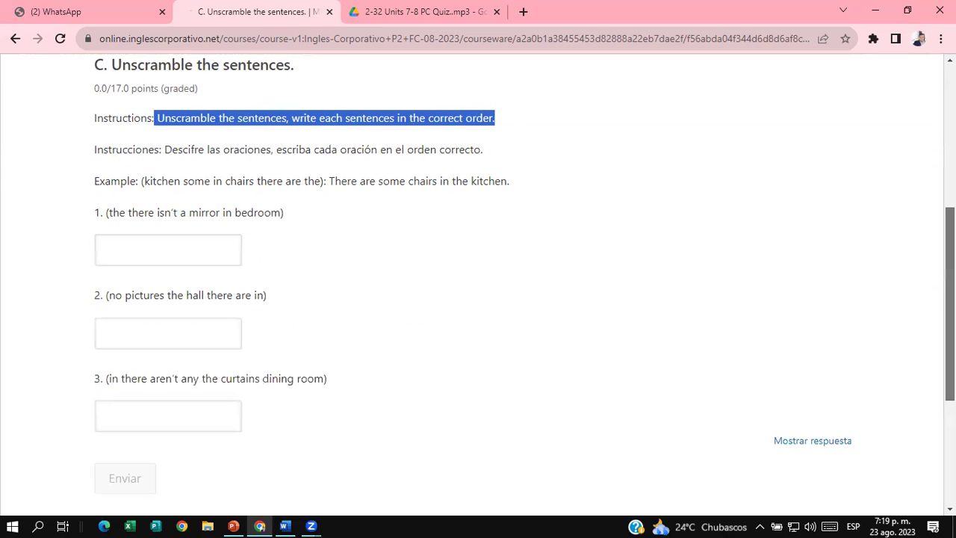
{"action": "scroll", "coordinate": [950, 298], "scroll_direction": "down", "scroll_amount": 1}
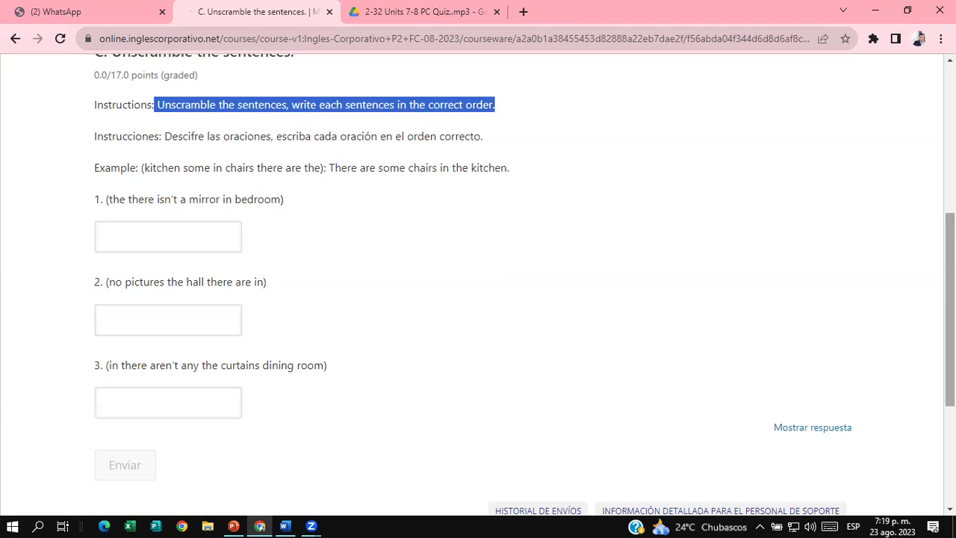
Answer item 1 of the unscramble exercise with "There isn't a mirror in the bedroom".
{"action": "left_click", "coordinate": [118, 225]}
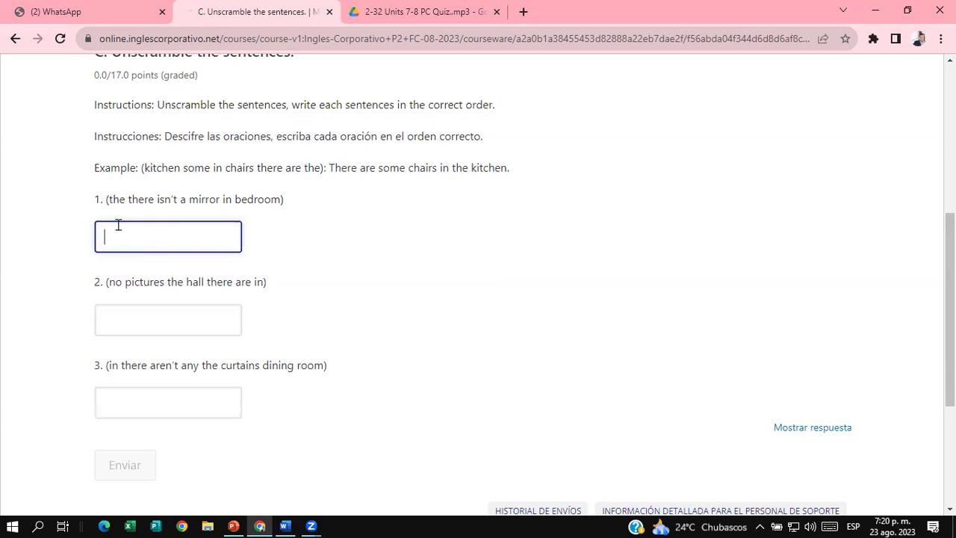
{"action": "type", "text": "T"}
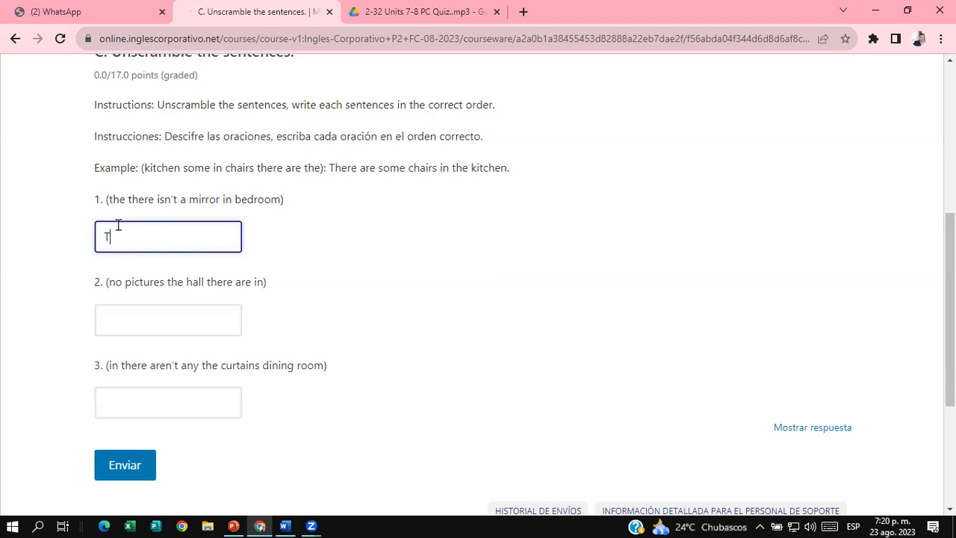
{"action": "type", "text": "he"}
{"action": "type", "text": "re"}
{"action": "type", "text": " isn"}
{"action": "type", "text": "'"}
{"action": "type", "text": "t"}
{"action": "type", "text": " a "}
{"action": "type", "text": "mirr"}
{"action": "type", "text": "or "}
{"action": "type", "text": "i"}
{"action": "type", "text": "n the "}
{"action": "type", "text": "bedr"}
{"action": "type", "text": "oo"}
{"action": "type", "text": "m"}
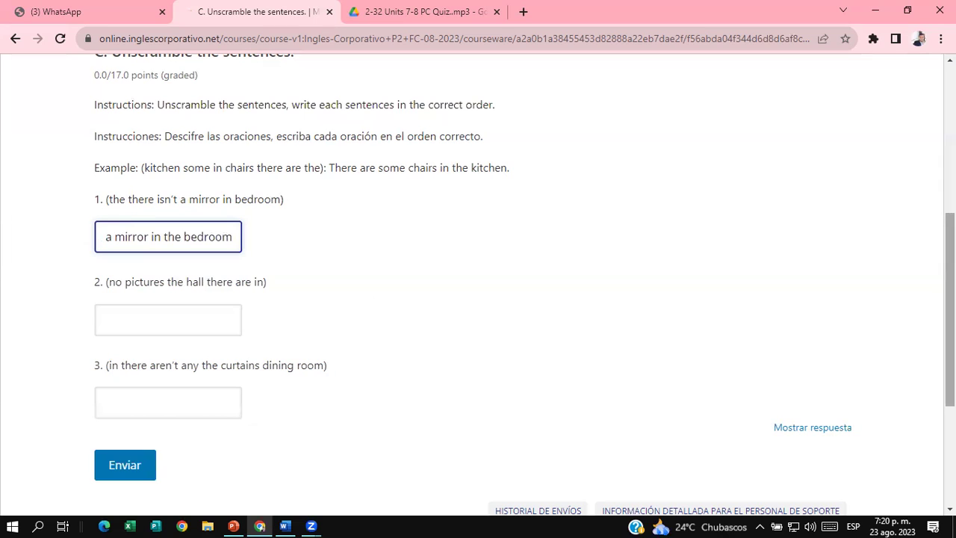
Answer item 2 of the unscramble exercise with "There are no pictures in the hall".
{"action": "scroll", "coordinate": [478, 284], "scroll_direction": "down", "scroll_amount": 1}
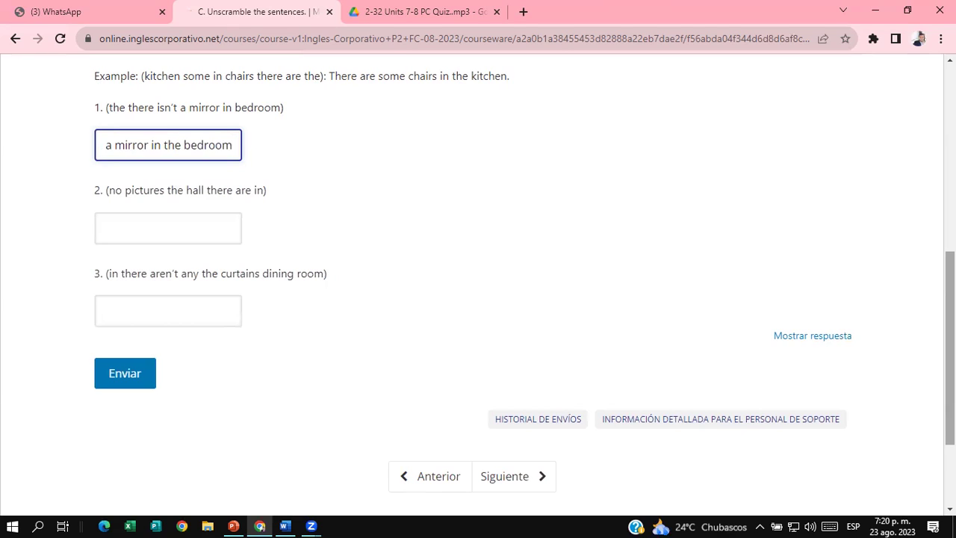
{"action": "left_click", "coordinate": [157, 232]}
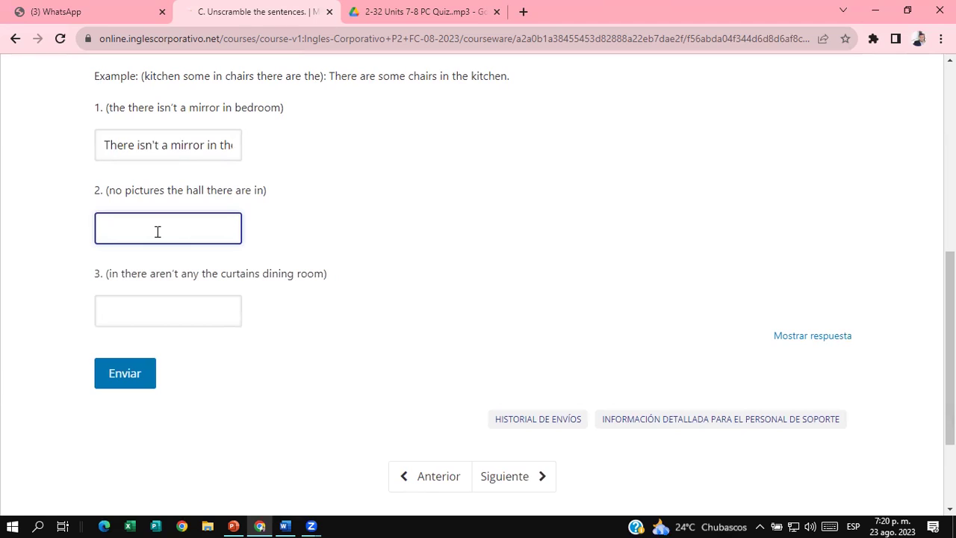
{"action": "type", "text": "Thre"}
{"action": "key", "text": "BackSpace"}
{"action": "key", "text": "BackSpace"}
{"action": "type", "text": "e"}
{"action": "type", "text": "re"}
{"action": "type", "text": " are"}
{"action": "type", "text": " no "}
{"action": "type", "text": "pic"}
{"action": "type", "text": "tures "}
{"action": "type", "text": "in th"}
{"action": "type", "text": "e"}
{"action": "type", "text": " hal"}
{"action": "type", "text": "l"}
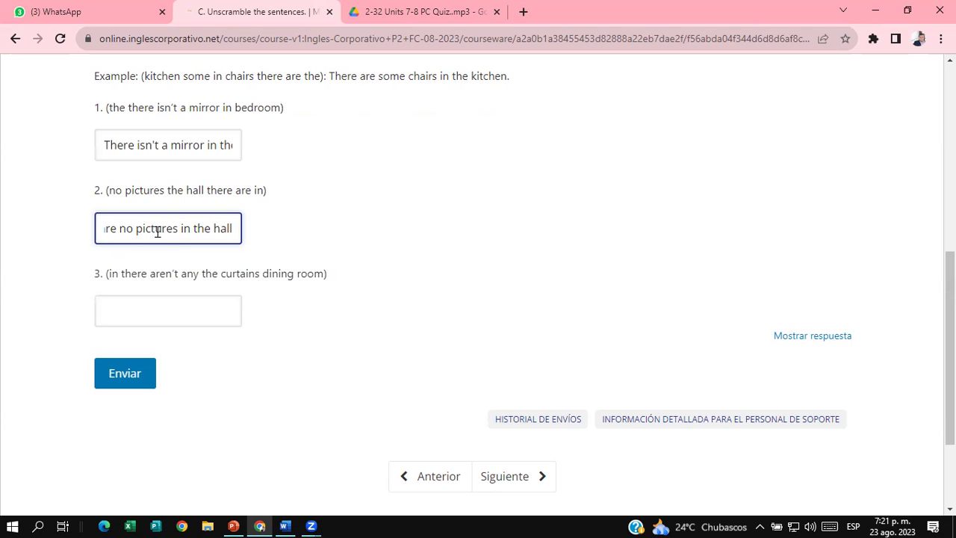
{"action": "left_click", "coordinate": [154, 308]}
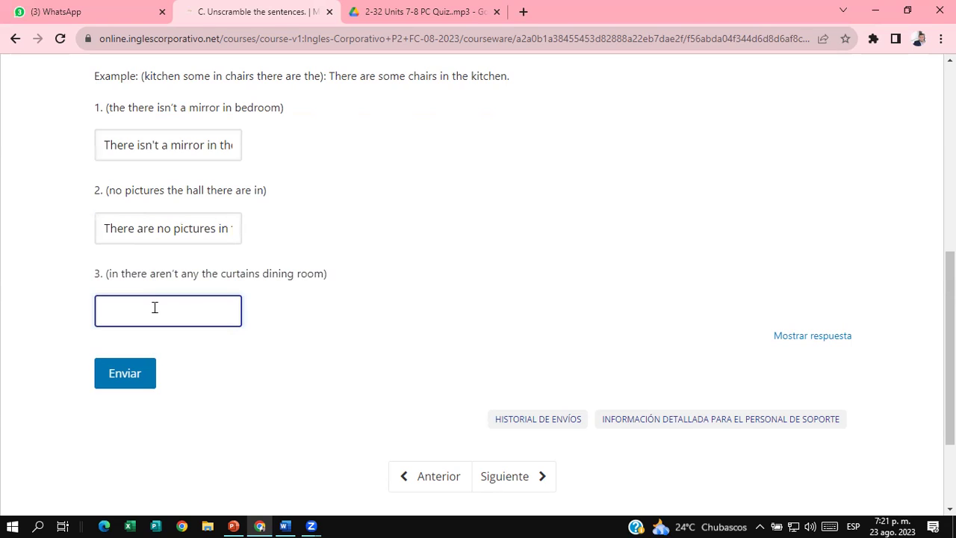
{"action": "type", "text": "ther"}
{"action": "type", "text": "e"}
{"action": "type", "text": " ar"}
{"action": "type", "text": "en't"}
{"action": "key", "text": "BackSpace"}
{"action": "key", "text": "BackSpace"}
{"action": "key", "text": "BackSpace"}
{"action": "key", "text": "BackSpace"}
{"action": "key", "text": "BackSpace"}
{"action": "key", "text": "BackSpace"}
{"action": "key", "text": "BackSpace"}
{"action": "key", "text": "BackSpace"}
{"action": "key", "text": "BackSpace"}
{"action": "key", "text": "BackSpace"}
{"action": "key", "text": "BackSpace"}
{"action": "key", "text": "BackSpace"}
{"action": "type", "text": "tHERE"}
{"action": "key", "text": "BackSpace"}
{"action": "key", "text": "BackSpace"}
{"action": "key", "text": "BackSpace"}
{"action": "key", "text": "BackSpace"}
{"action": "key", "text": "BackSpace"}
Answer item 3 of the unscramble exercise with "There aren't any curtains in the dining room" and submit the exercise.
{"action": "type", "text": "Ther earent"}
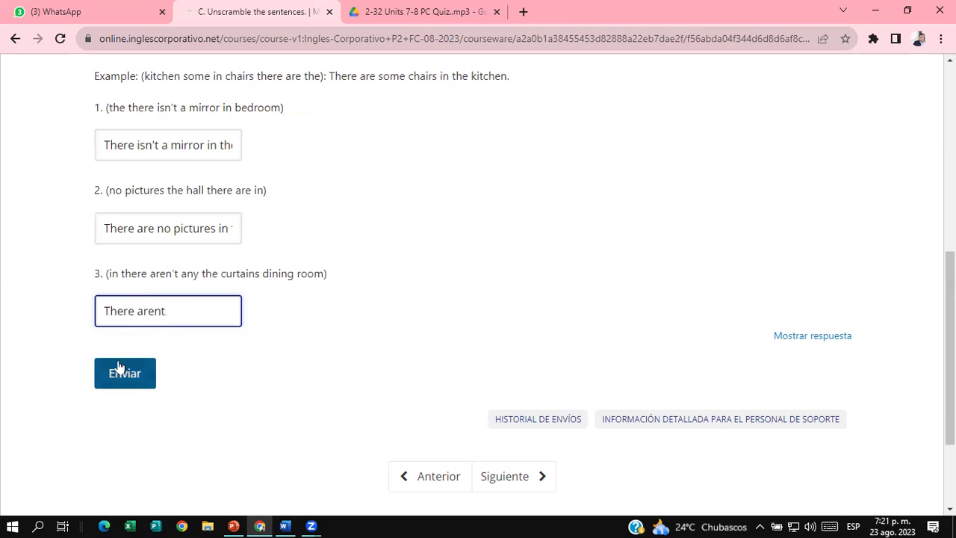
{"action": "key", "text": "BackSpace"}
{"action": "type", "text": "'t any curtains "}
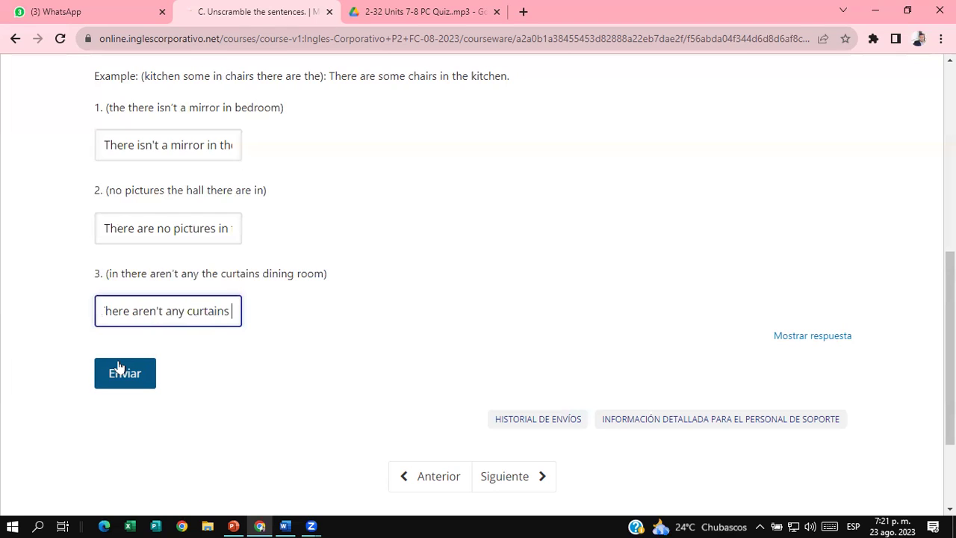
{"action": "type", "text": "in the "}
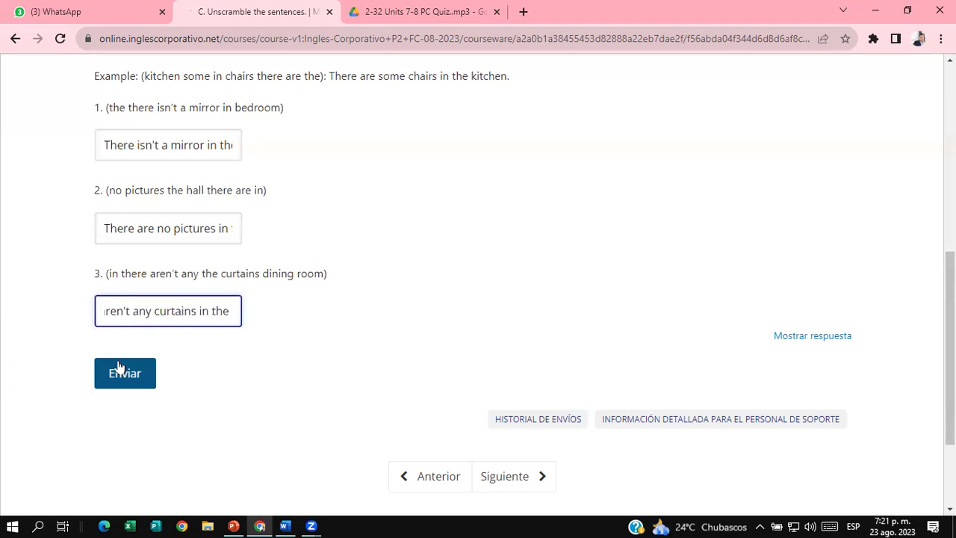
{"action": "type", "text": "di"}
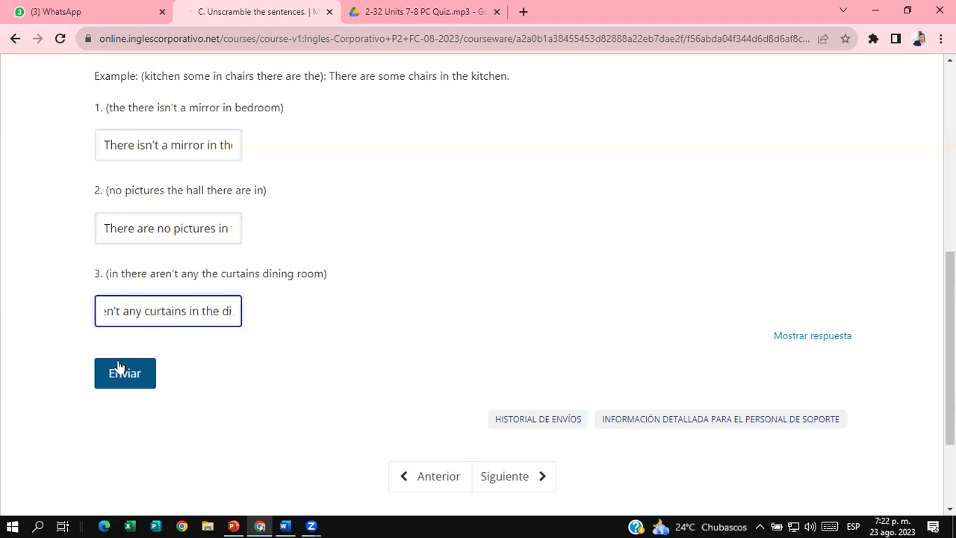
{"action": "type", "text": "ning "}
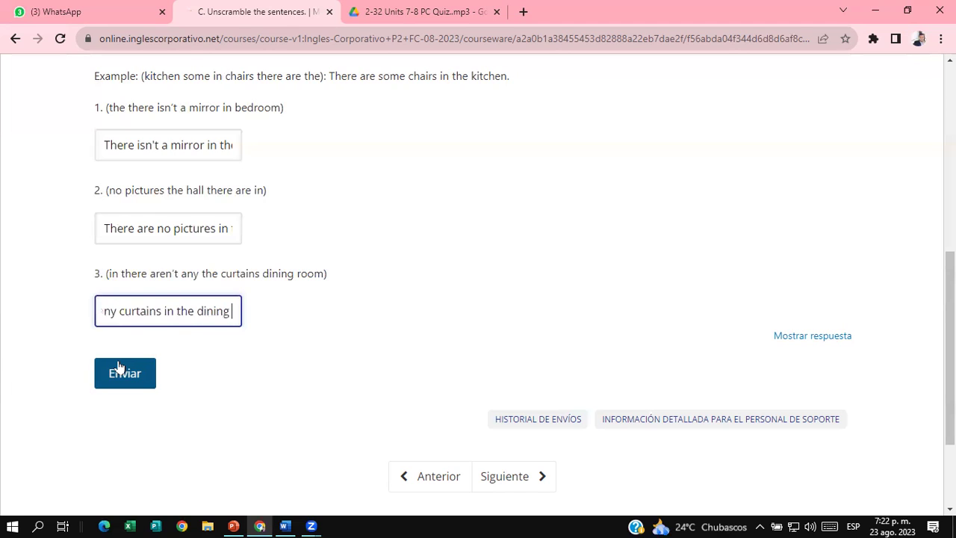
{"action": "type", "text": "room"}
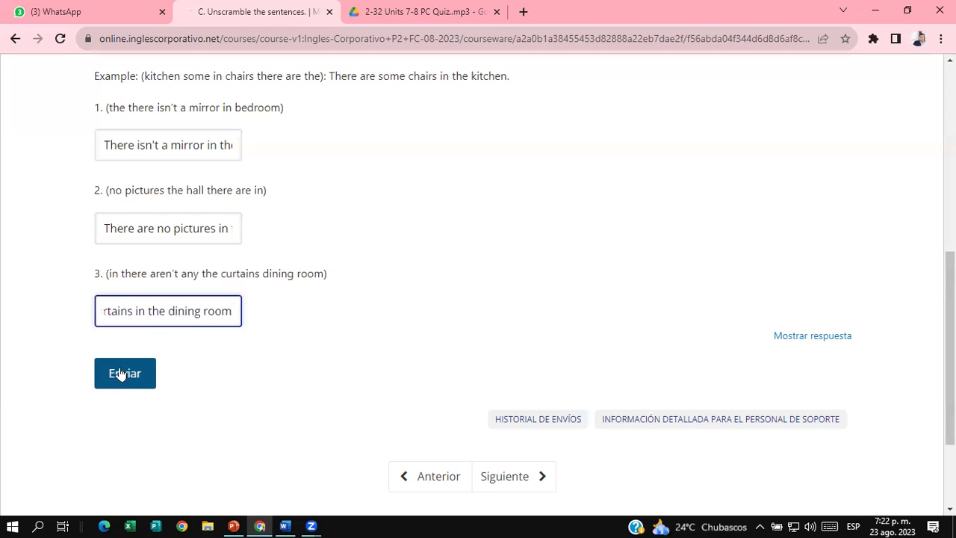
{"action": "left_click", "coordinate": [119, 371]}
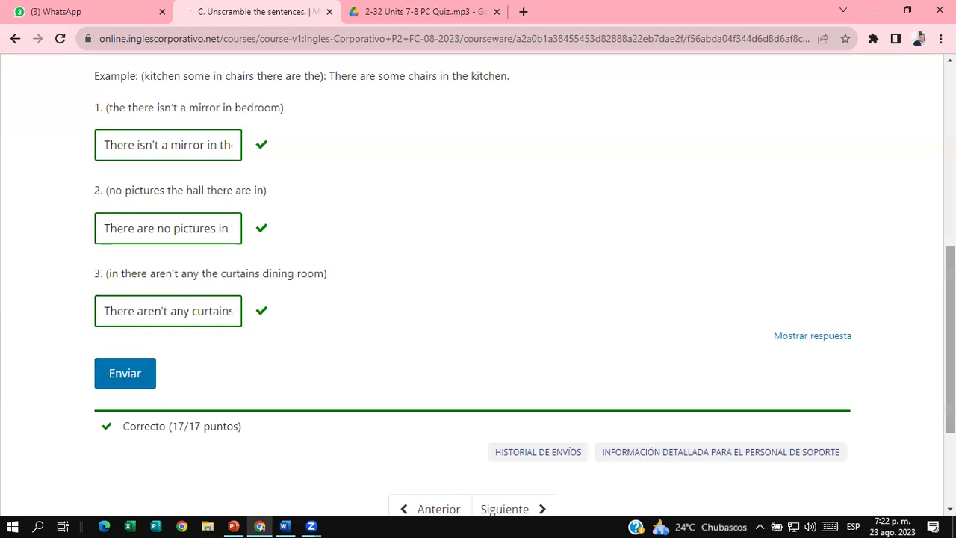
Circle the three midterm exercises that follow exercise C with a red freehand annotation, and leave drawing mode.
{"action": "left_click_drag", "start_coordinate": [949, 336], "coordinate": [804, 391]}
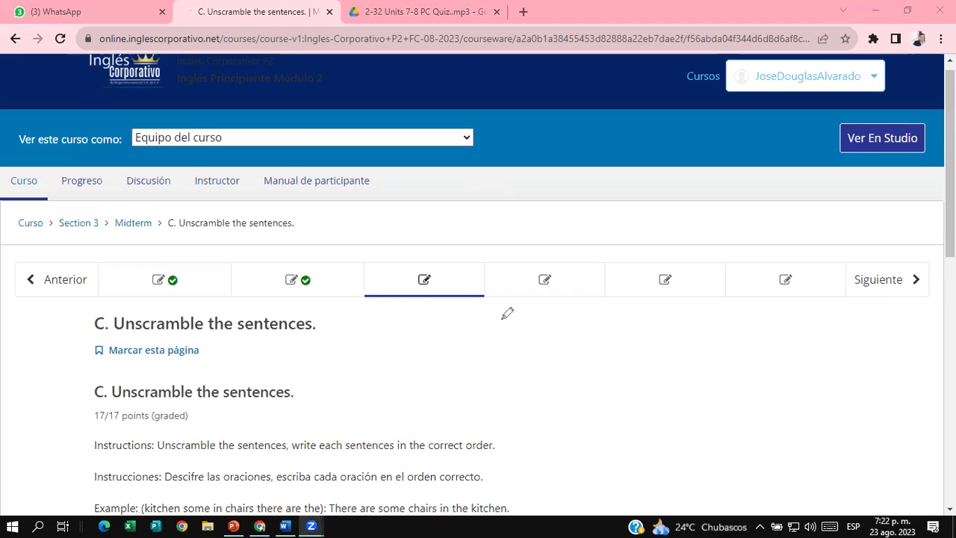
{"action": "mouse_move", "coordinate": [492, 233]}
{"action": "left_mouse_down"}
{"action": "mouse_move", "coordinate": [514, 206]}
{"action": "mouse_move", "coordinate": [705, 207]}
{"action": "mouse_move", "coordinate": [464, 278]}
{"action": "left_mouse_up"}
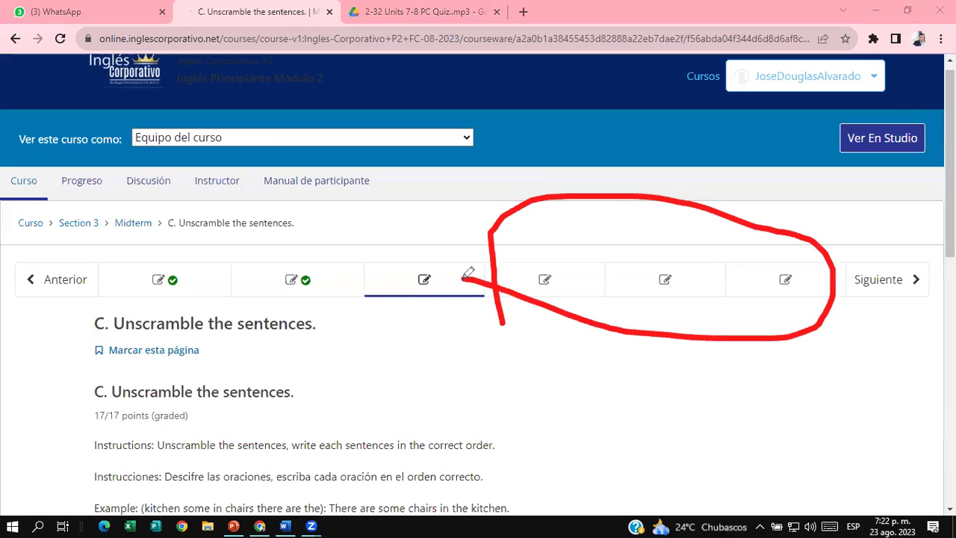
{"action": "key", "text": "Escape"}
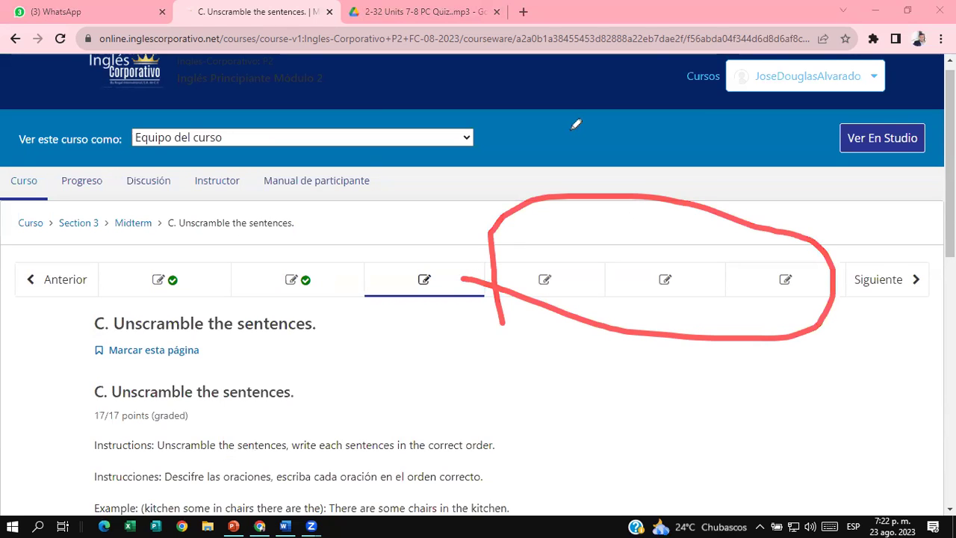
Switch to the open course presentation in PowerPoint.
{"action": "left_click", "coordinate": [233, 525]}
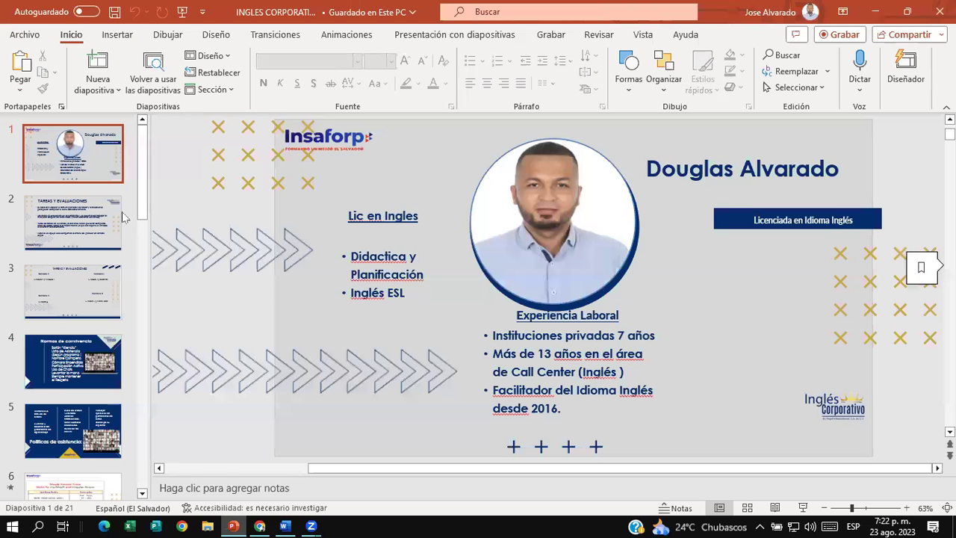